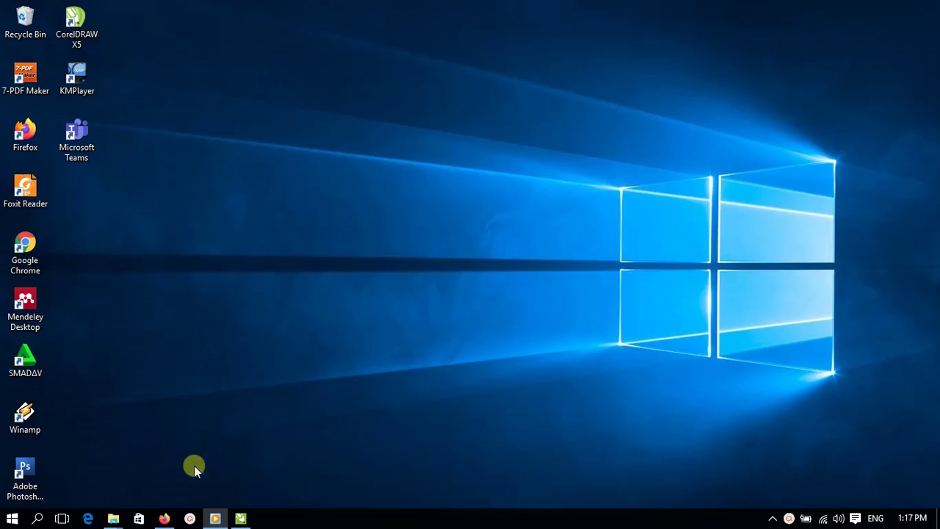
- Switch to Firefox and open the Quran Kemenag in Word category under Unduhan on lajnah.kemenag.go.id
left_click(165, 519)
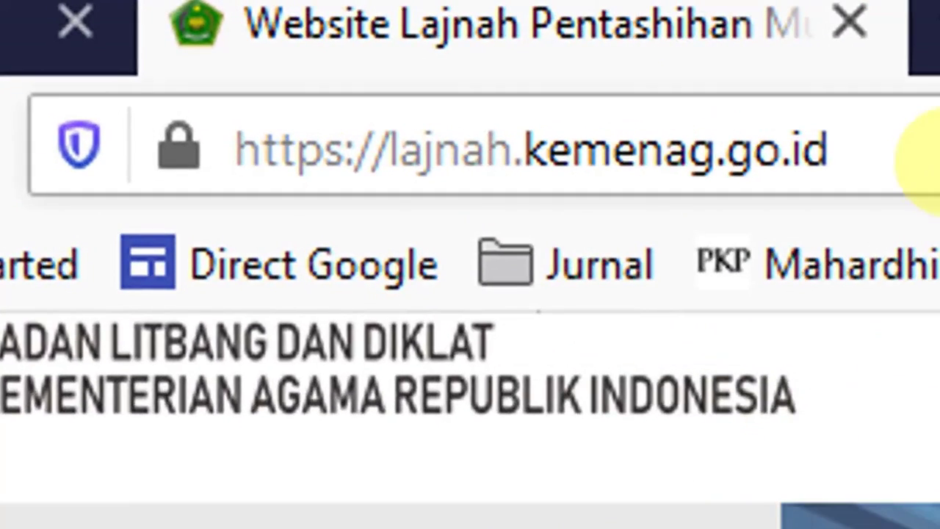
left_click(922, 154)
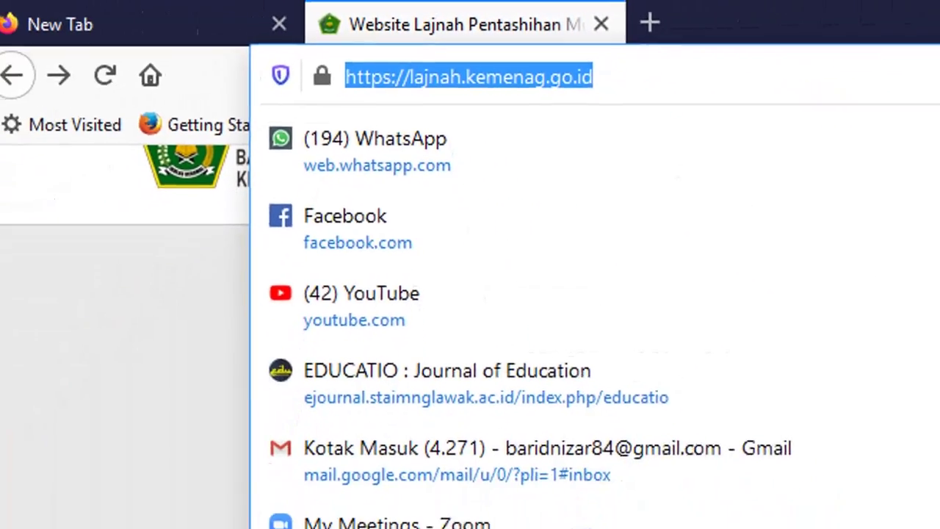
left_click(934, 75)
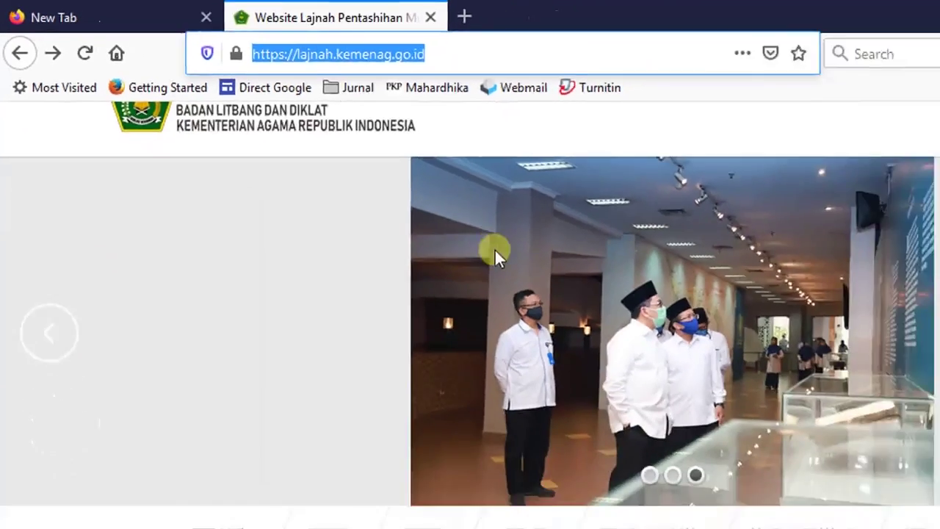
scroll(855, 496, "down", 2)
scroll(854, 495, "up", 3)
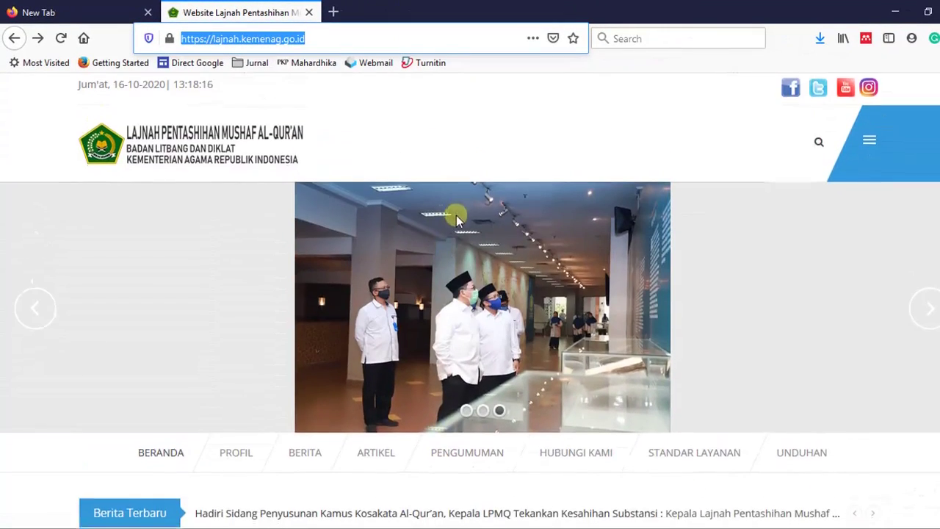
scroll(593, 275, "down", 2)
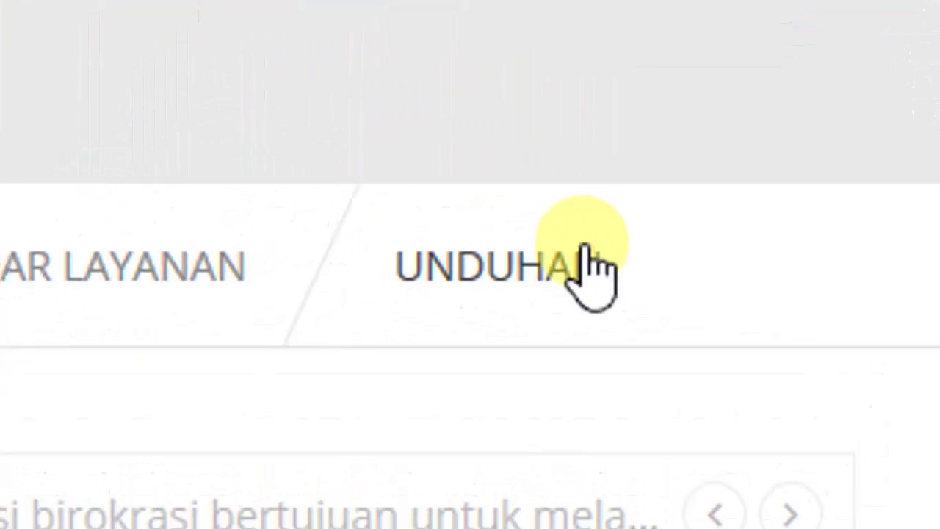
left_click(545, 277)
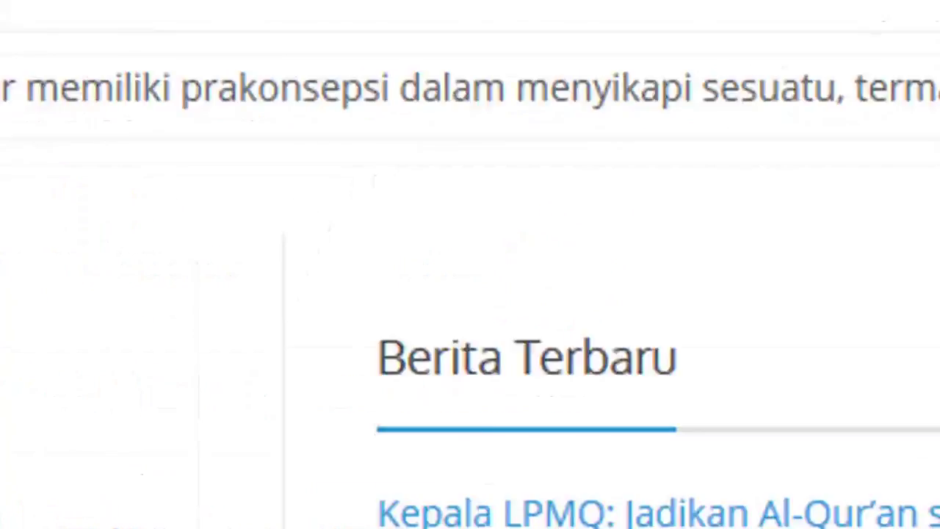
scroll(607, 169, "down", 1)
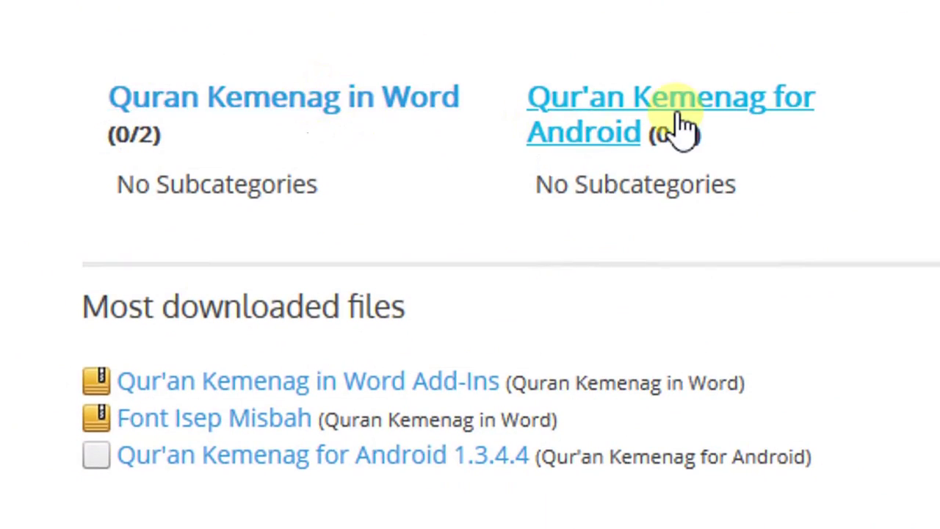
left_click(431, 109)
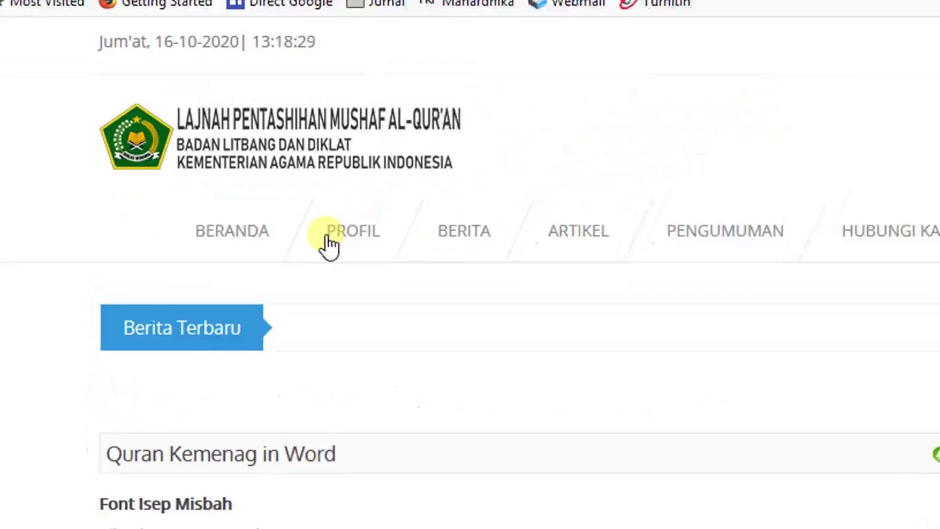
- Download the Qur'an Kemenag in Word Add-Ins archive, Quran Kemenag_32_64.zip
scroll(428, 371, "down", 3)
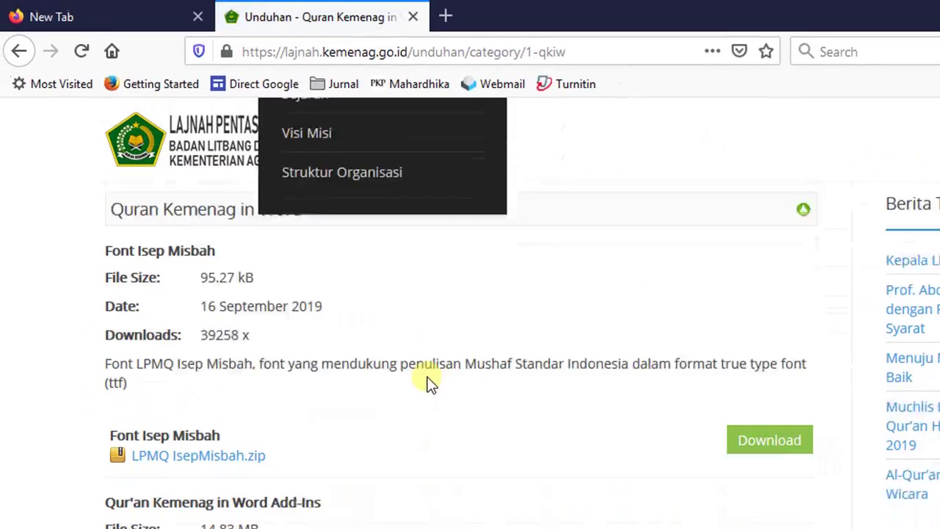
scroll(431, 384, "down", 1)
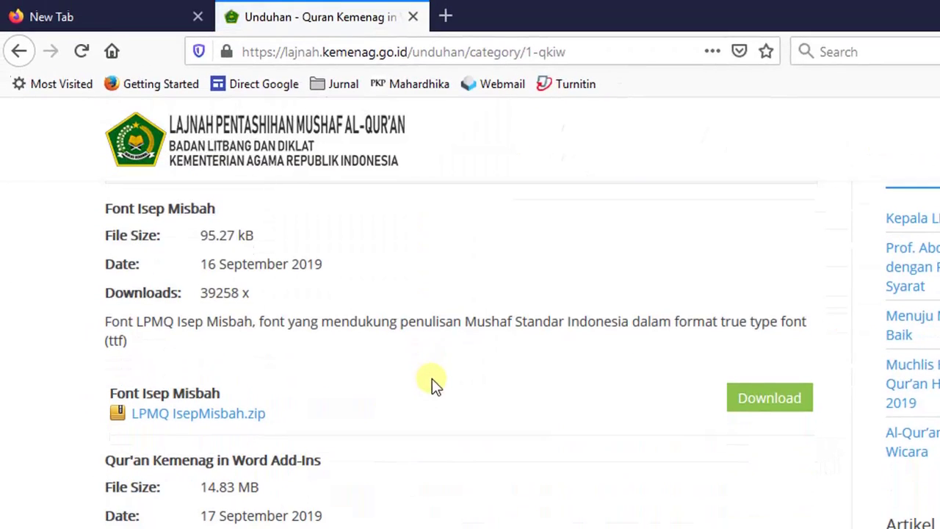
scroll(463, 383, "down", 2)
scroll(491, 378, "down", 1)
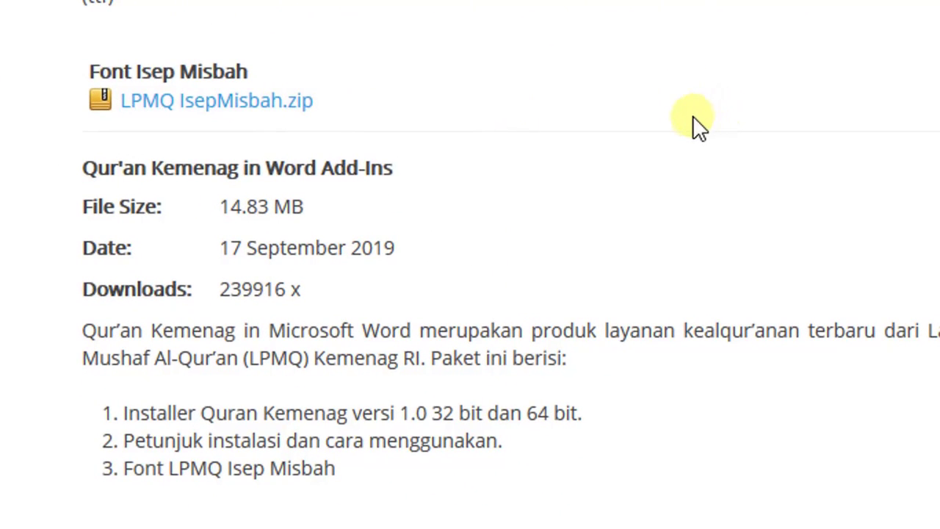
scroll(690, 129, "down", 4)
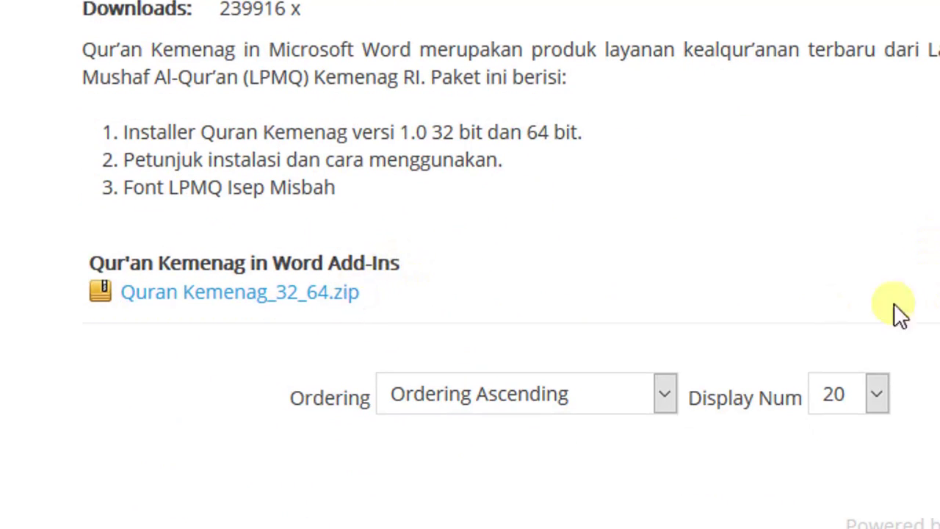
left_click(857, 483)
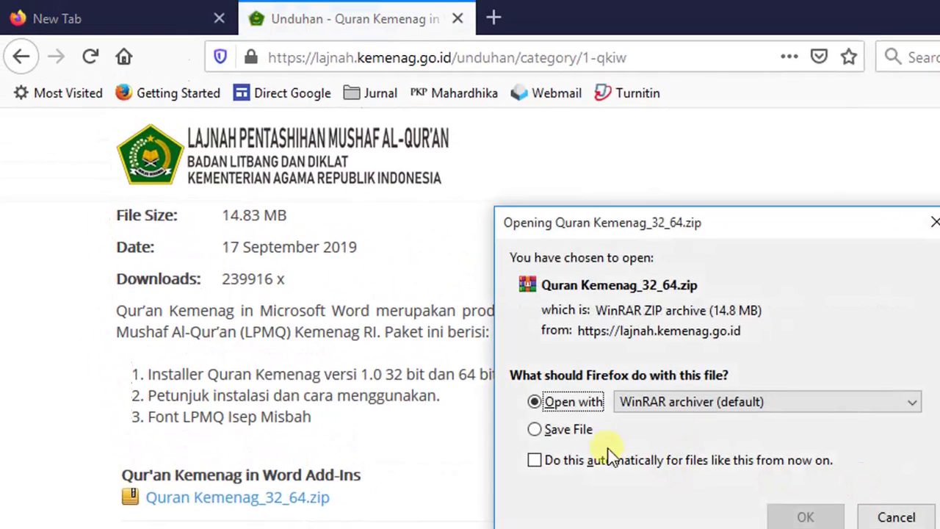
left_click(588, 432)
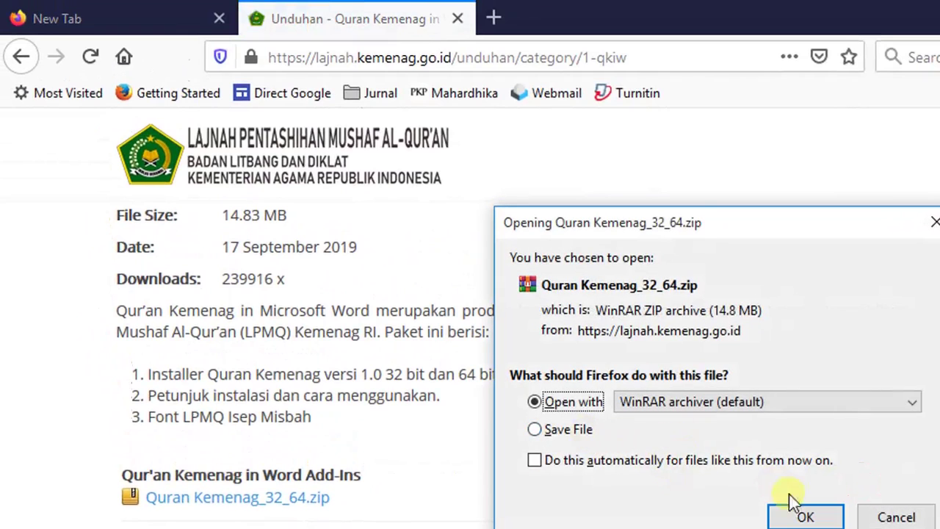
left_click(808, 514)
- Download the Font Isep Misbah archive, LPMQ IsepMisbah.zip, from the same category
scroll(644, 352, "down", 5)
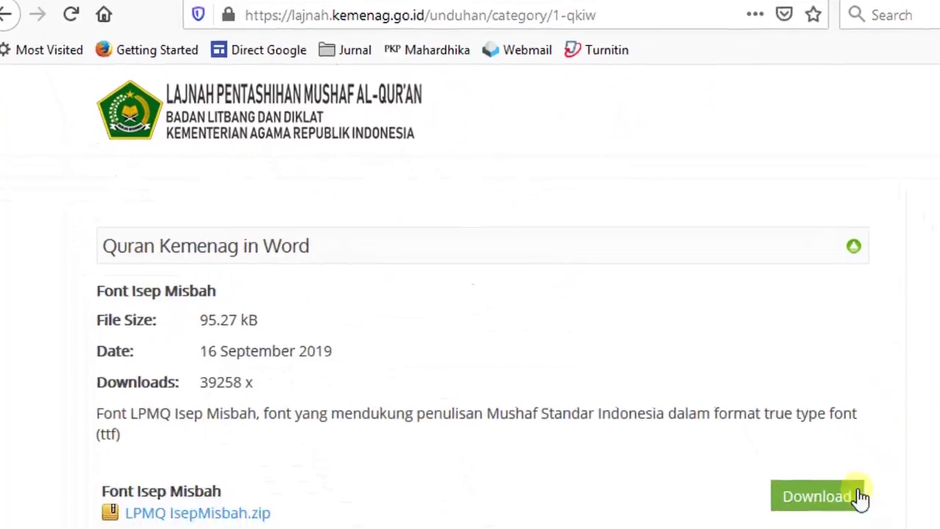
left_click(857, 500)
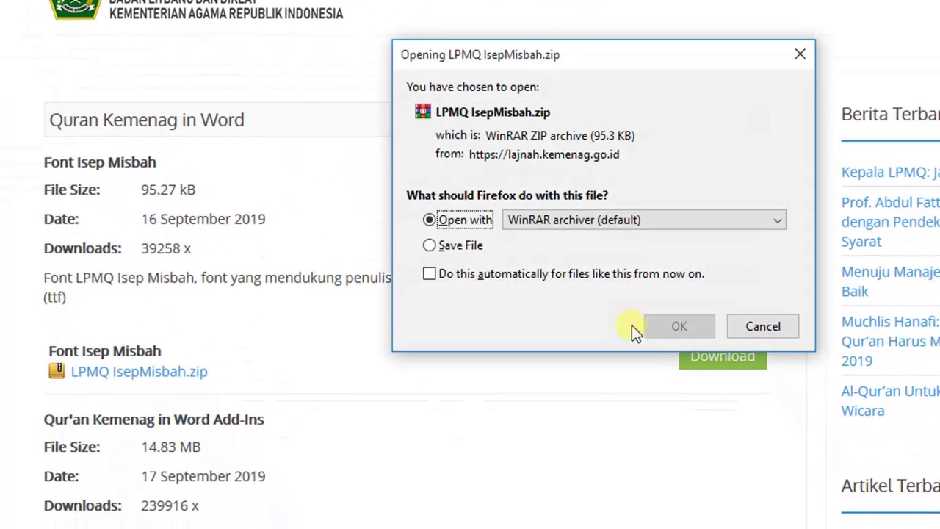
left_click(429, 245)
left_click(679, 327)
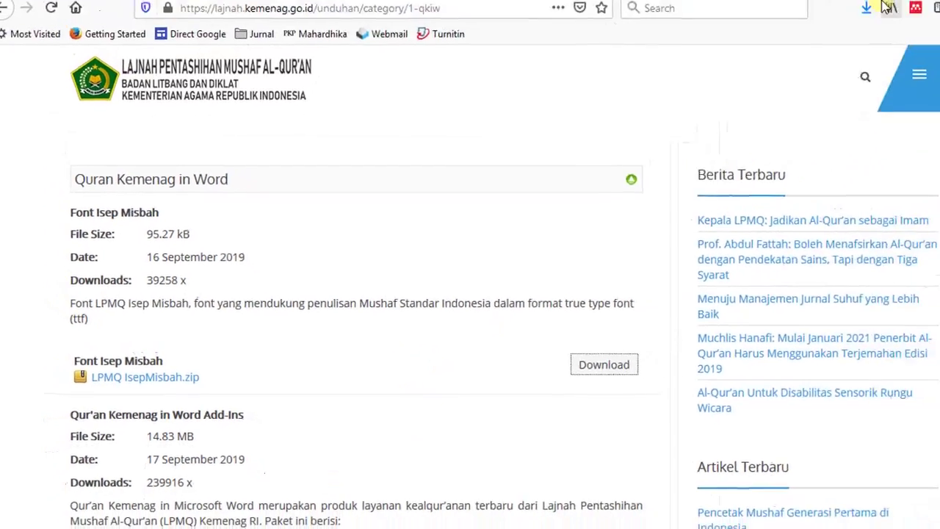
- Open the downloaded LPMQ IsepMisbah.zip in WinRAR and select its TrueType font file
left_click(866, 7)
left_click(807, 40)
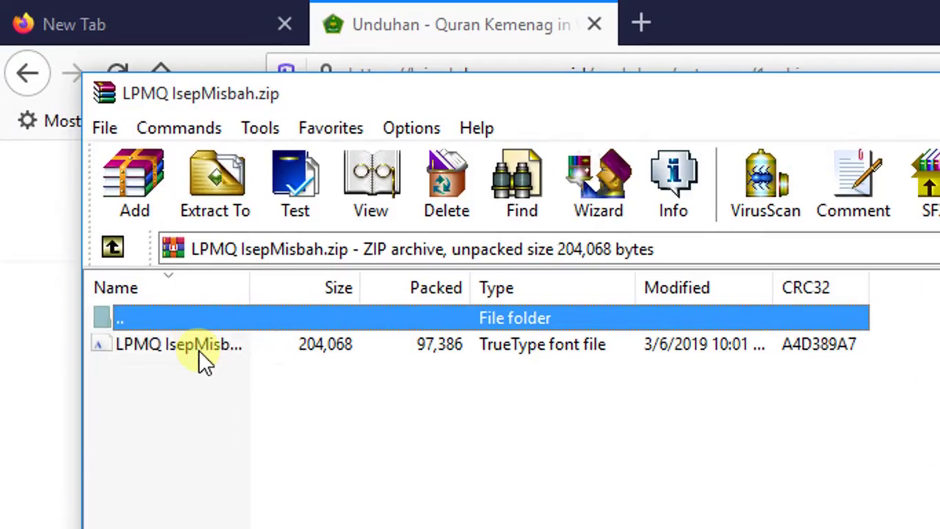
left_click(196, 340)
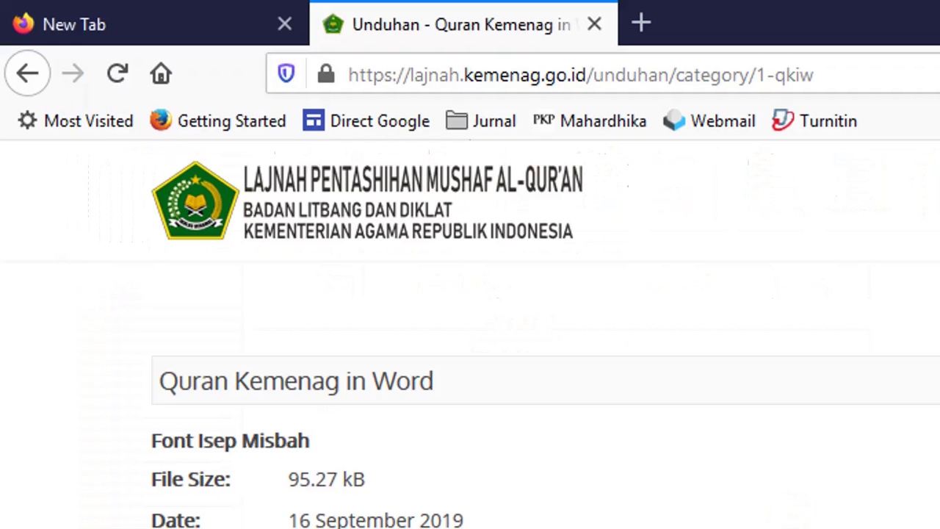
- Switch to the Quran Kemenag_32_64.zip archive in WinRAR and examine its two QuranKemenagInMsWord installers
scroll(753, 514, "down", 5)
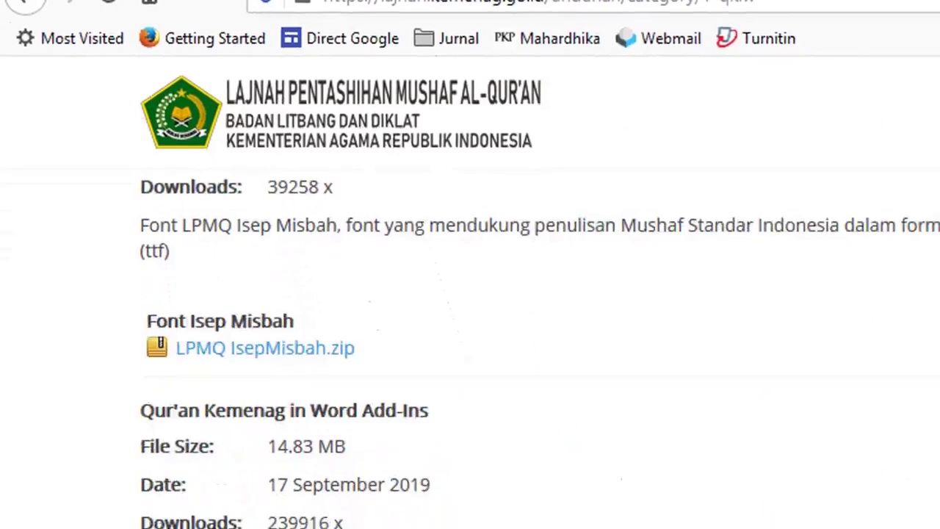
mouse_move(575, 528)
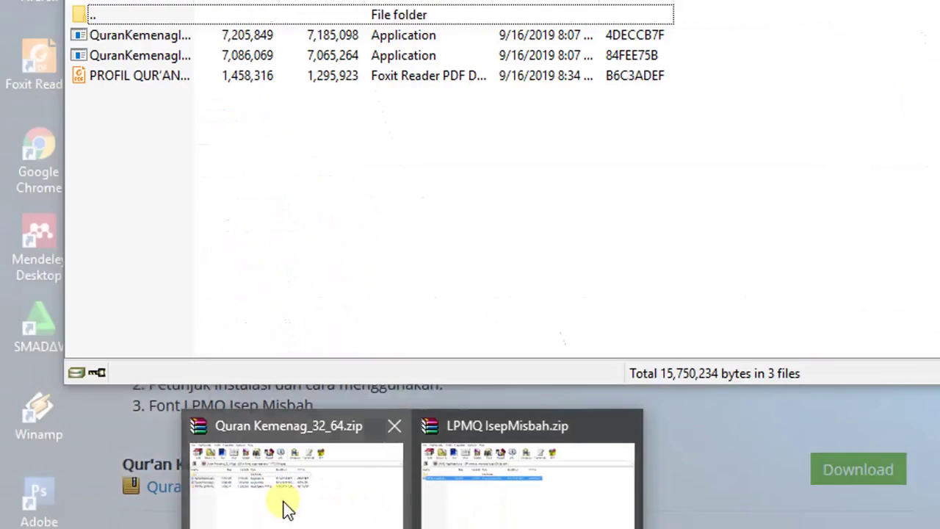
left_click(283, 501)
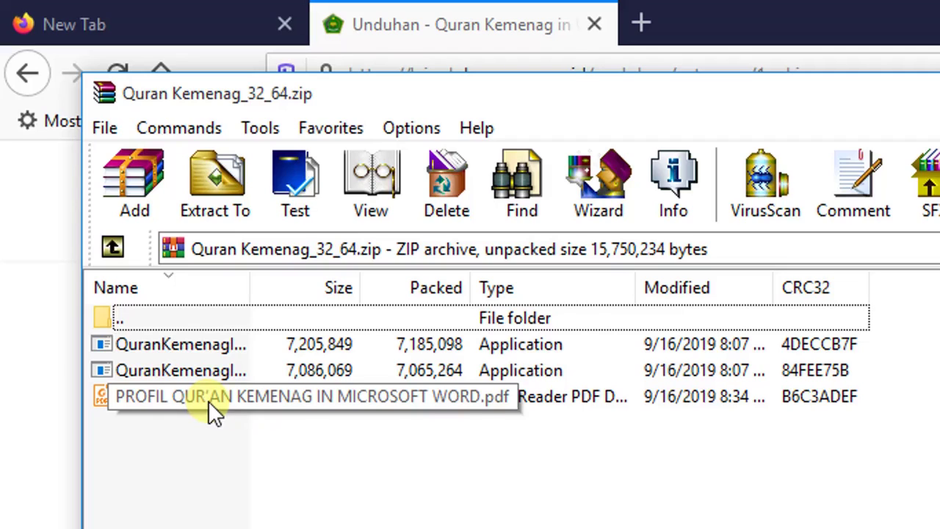
left_click(217, 368)
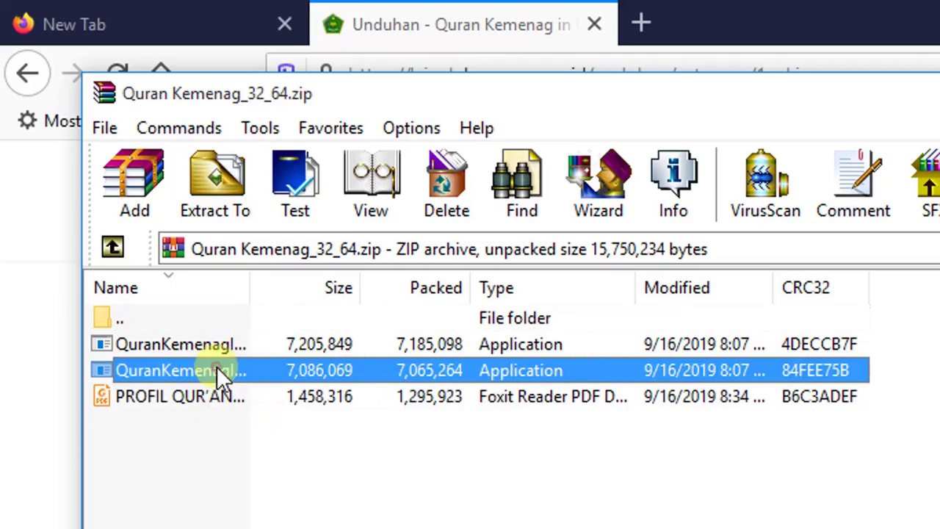
left_click(207, 346)
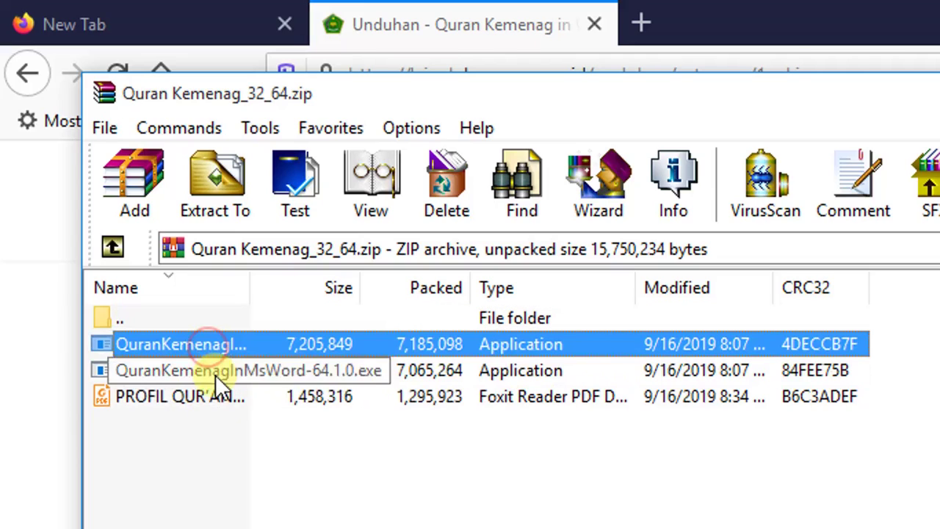
left_click(215, 373)
left_click(215, 343)
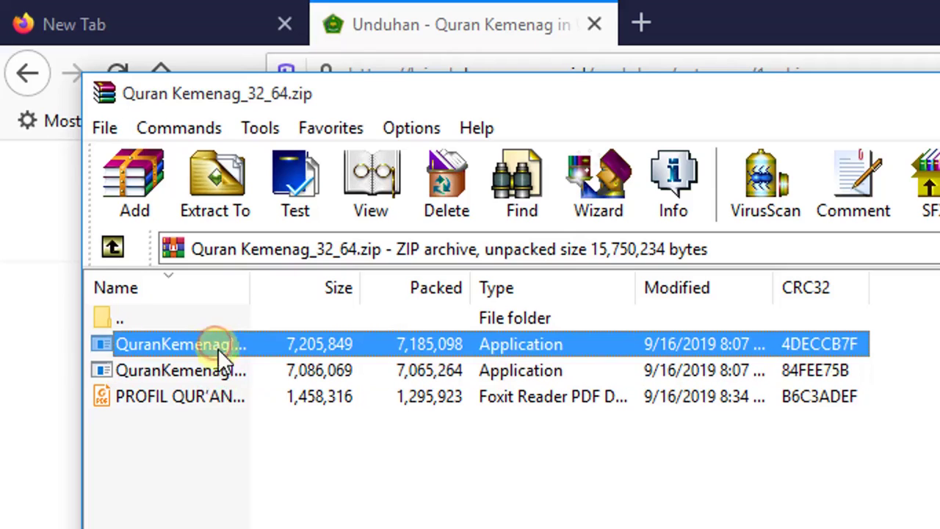
left_click(229, 370)
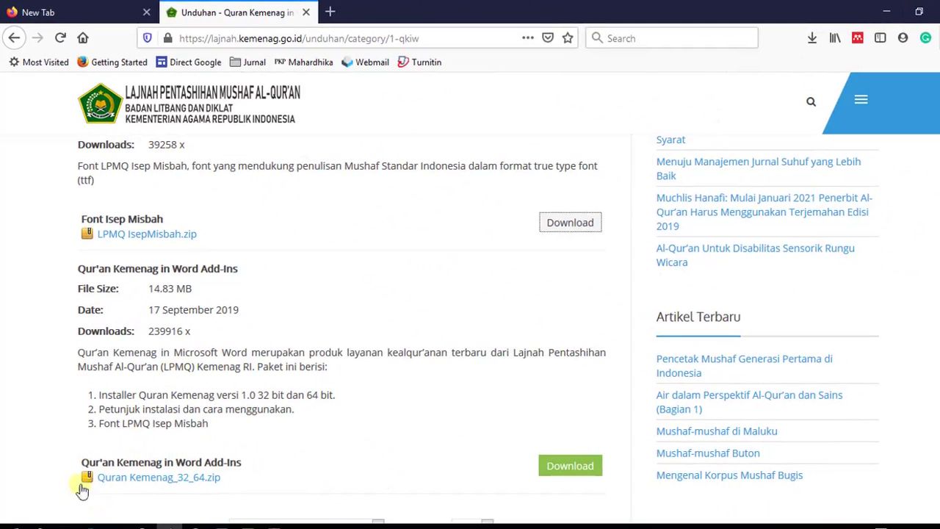
- Search Windows for Word, start it, and create a blank document
left_click(58, 520)
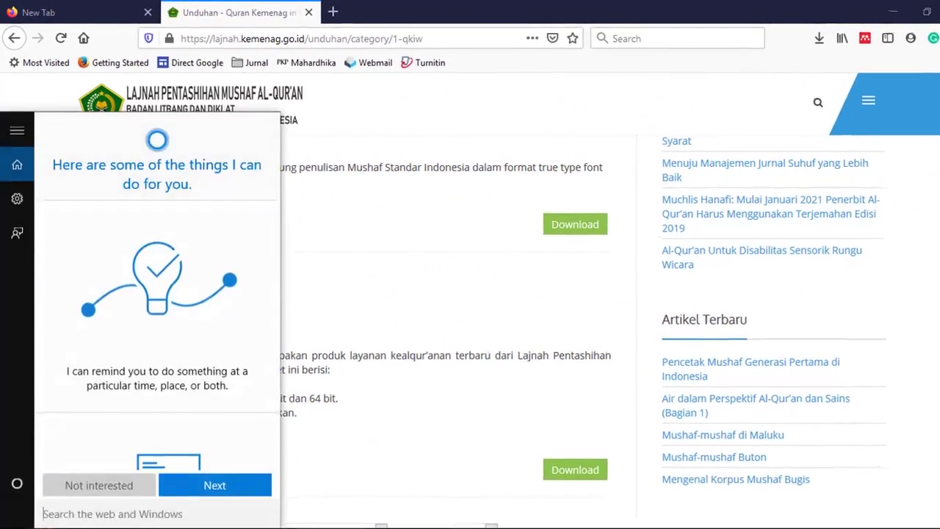
type("word")
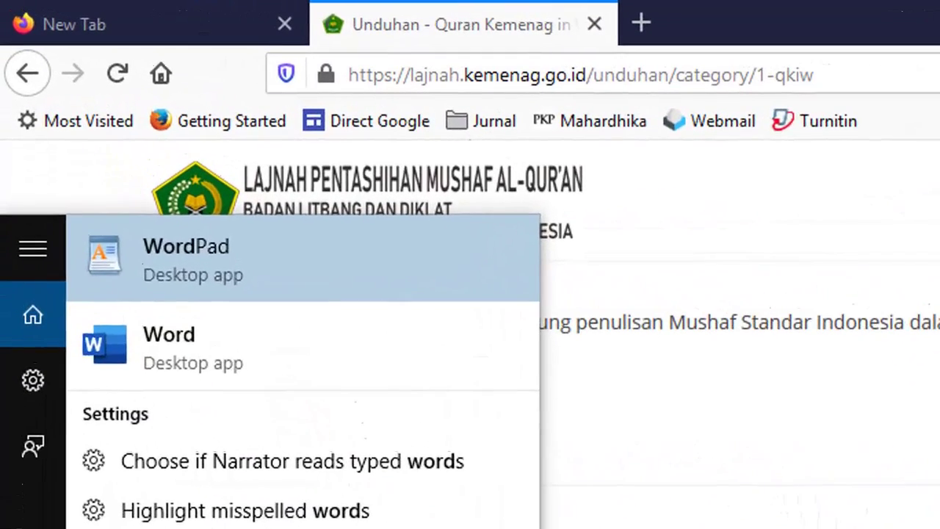
key("Return")
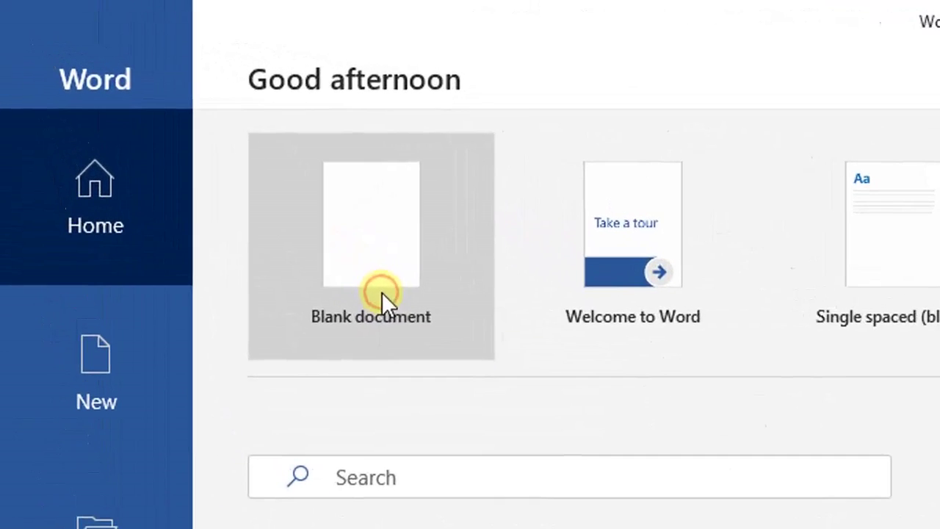
left_click(193, 153)
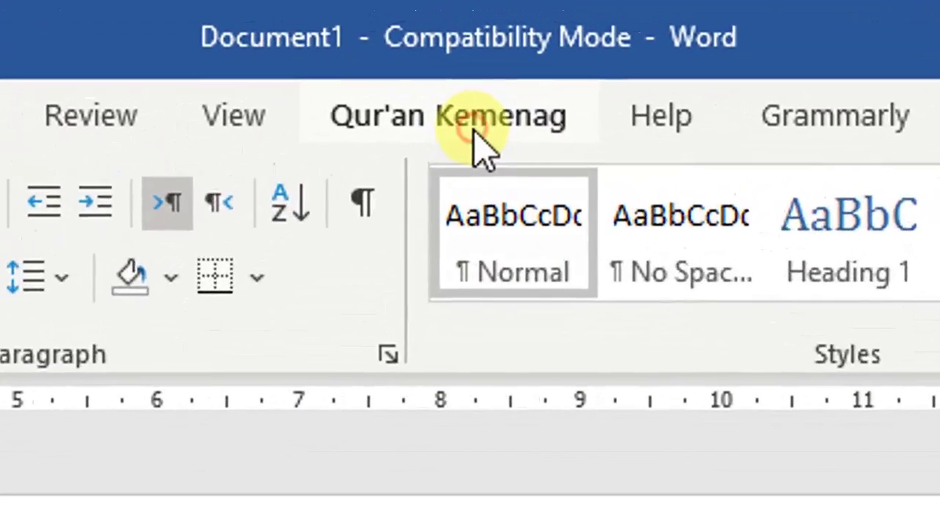
- In the Qur'an Kemenag add-in, set the Al-Fatihah range to verses 1 through 2 with Terjemahan enabled
left_click(471, 39)
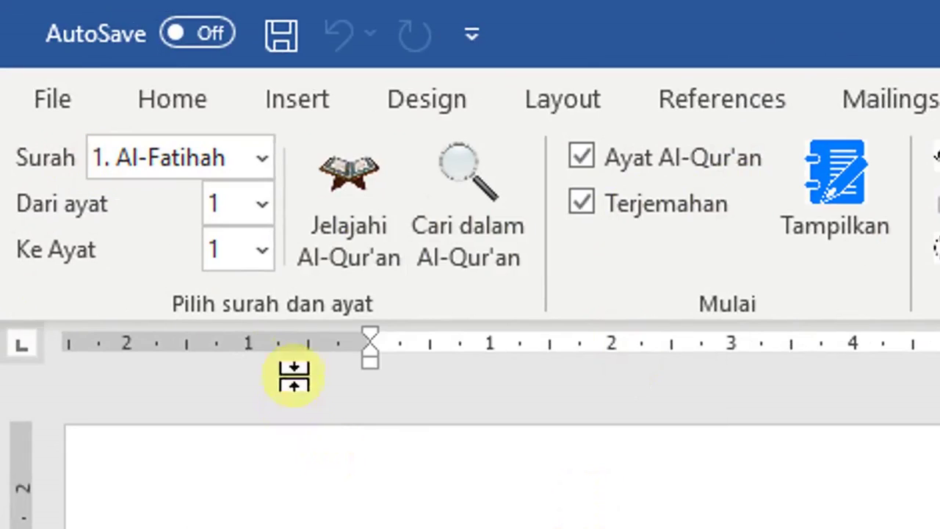
left_click(263, 267)
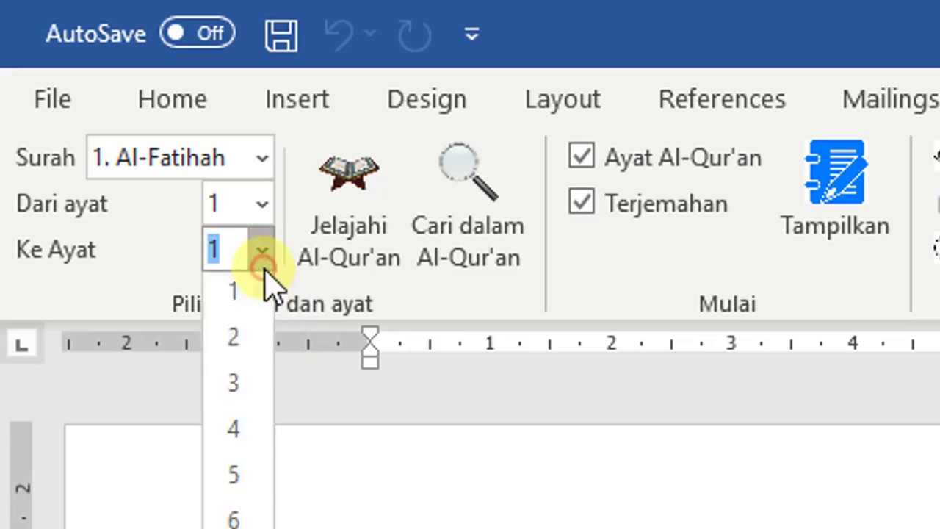
left_click(246, 341)
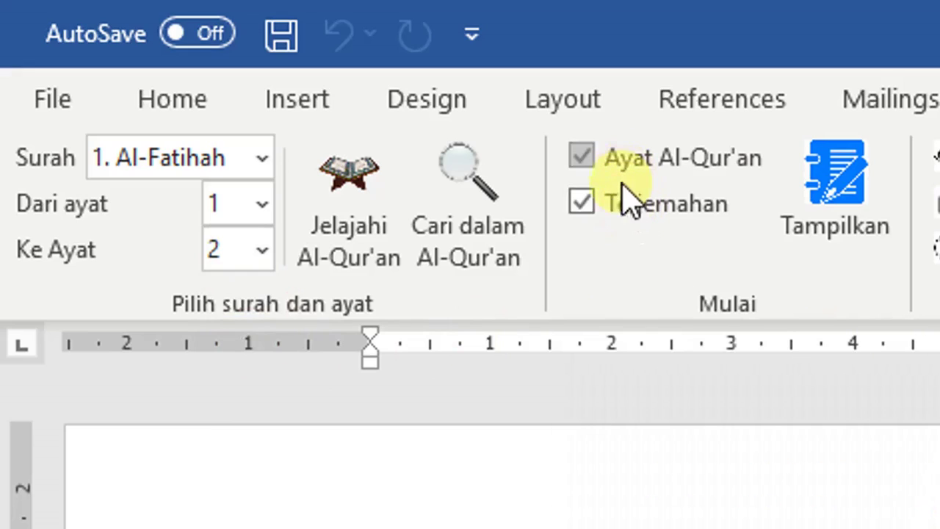
left_click(587, 208)
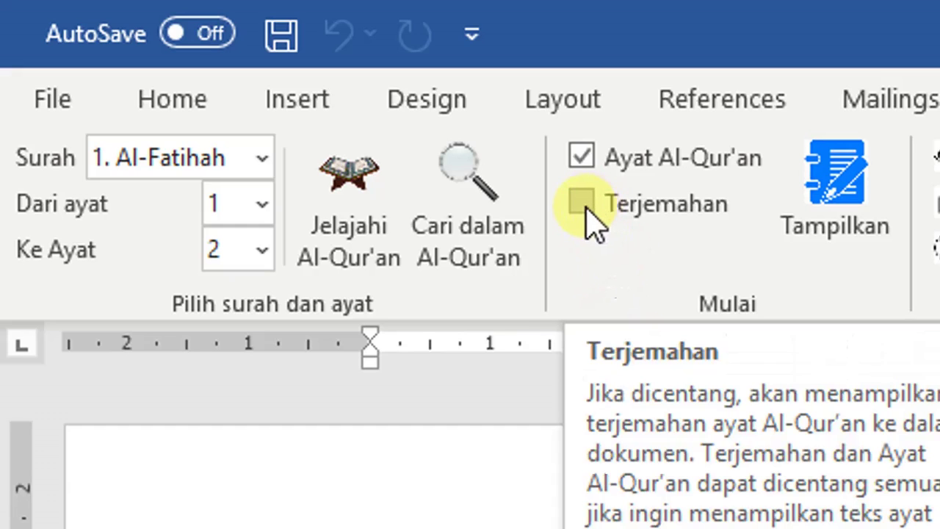
left_click(586, 207)
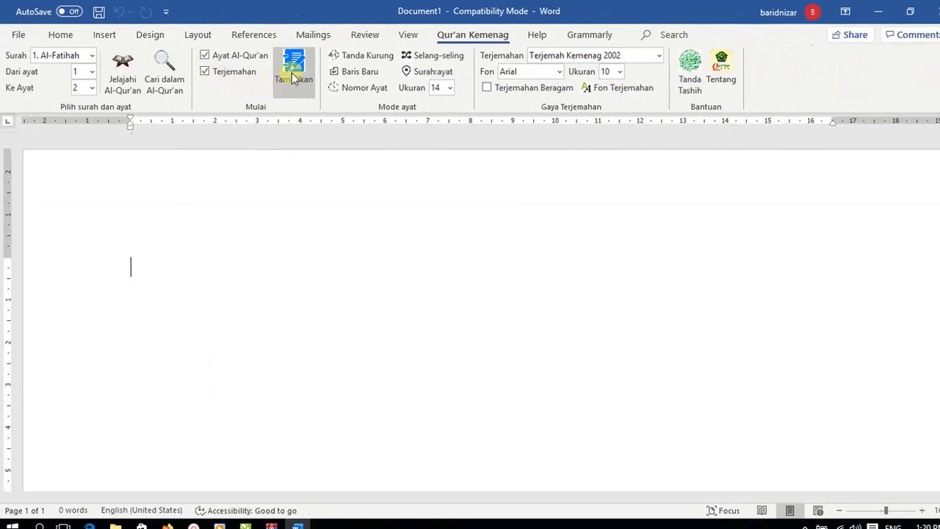
- Insert Al-Fatihah verses 1–2 with their translation and check which font the inserted Arabic text uses
left_click(293, 78)
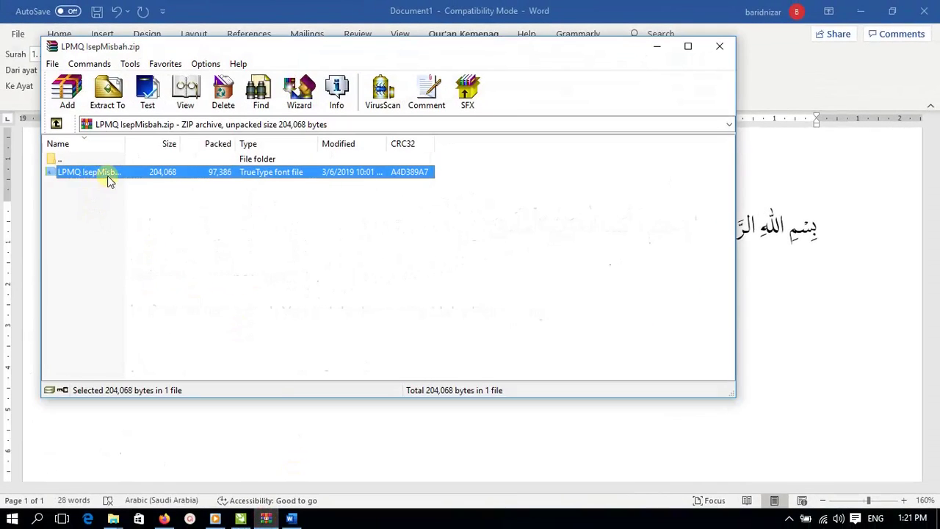
left_click(656, 47)
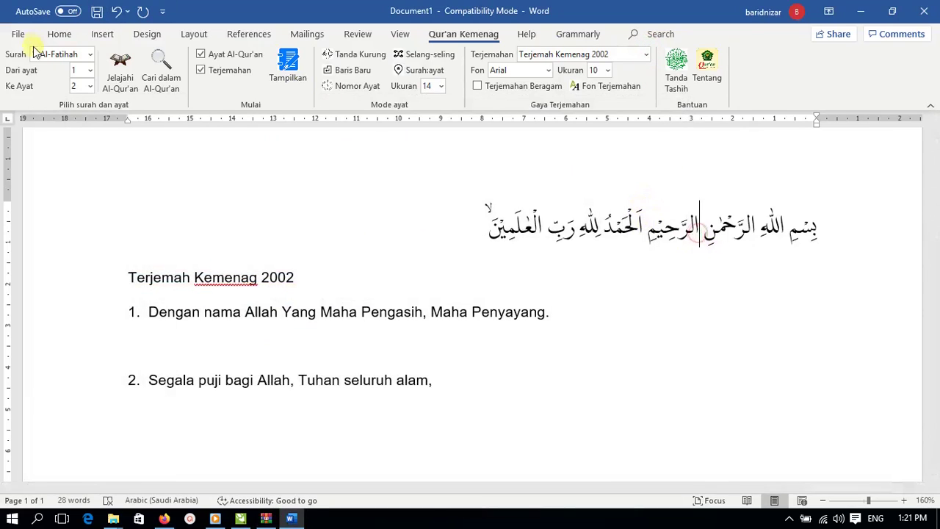
left_click(58, 36)
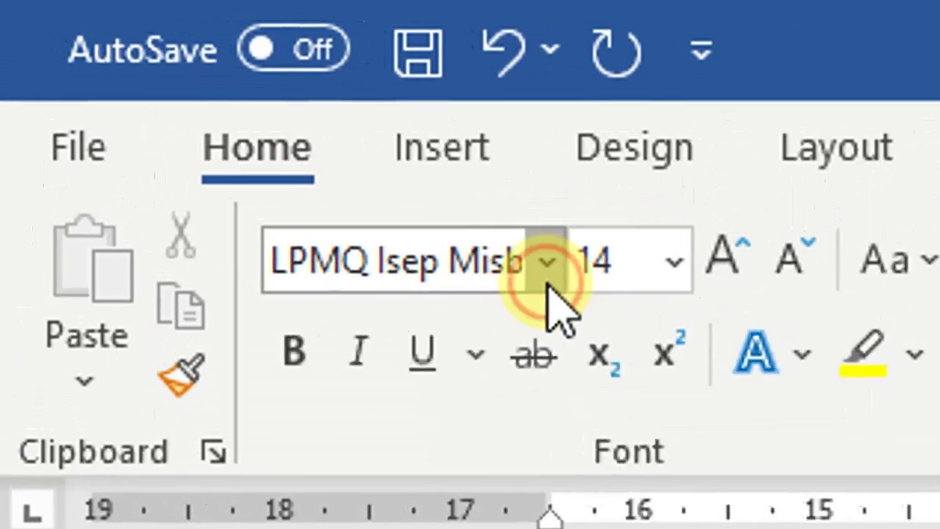
left_click(127, 62)
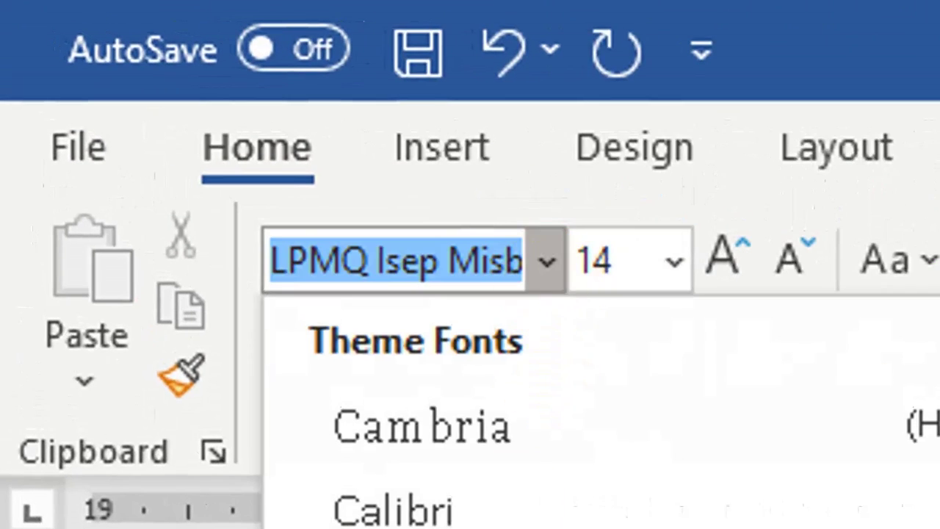
key("Escape")
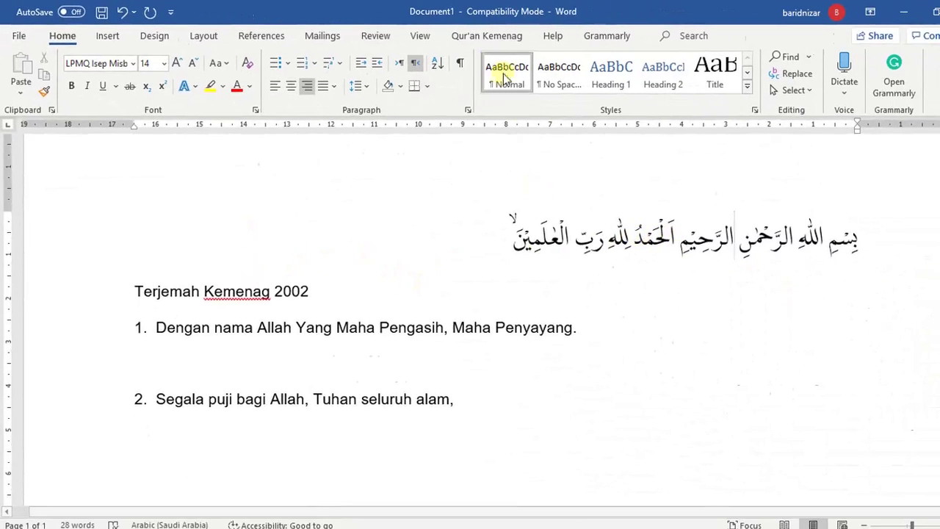
- Clear the document and insert Al-Fatihah verses 1–2 with Terjemahan turned off
left_click(491, 34)
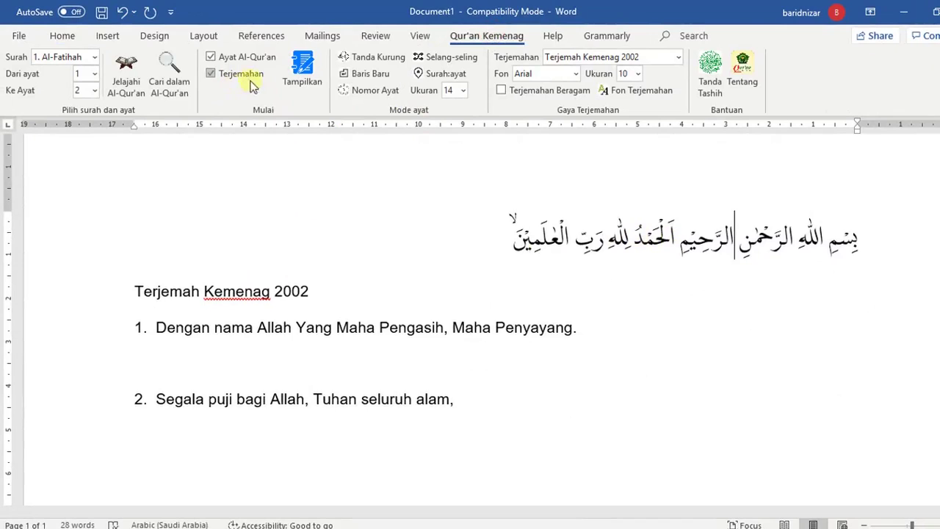
key("ctrl+a")
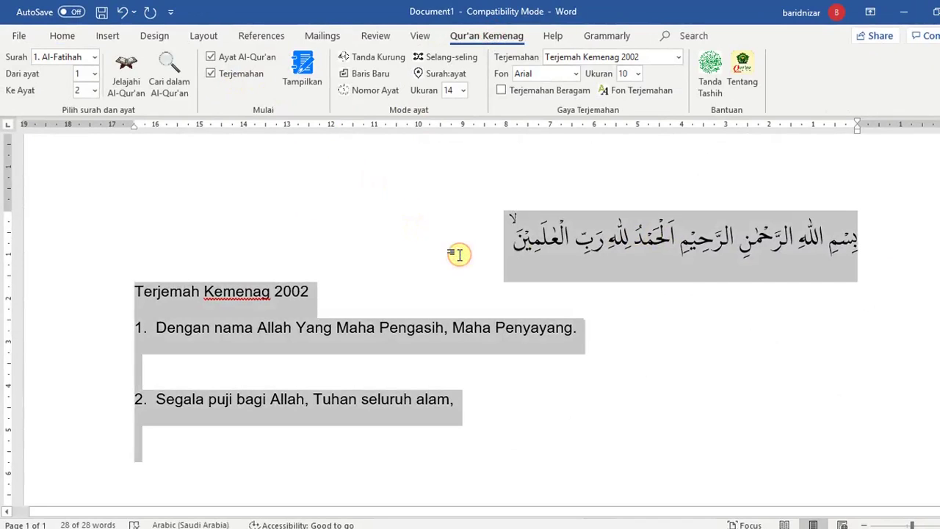
key("Delete")
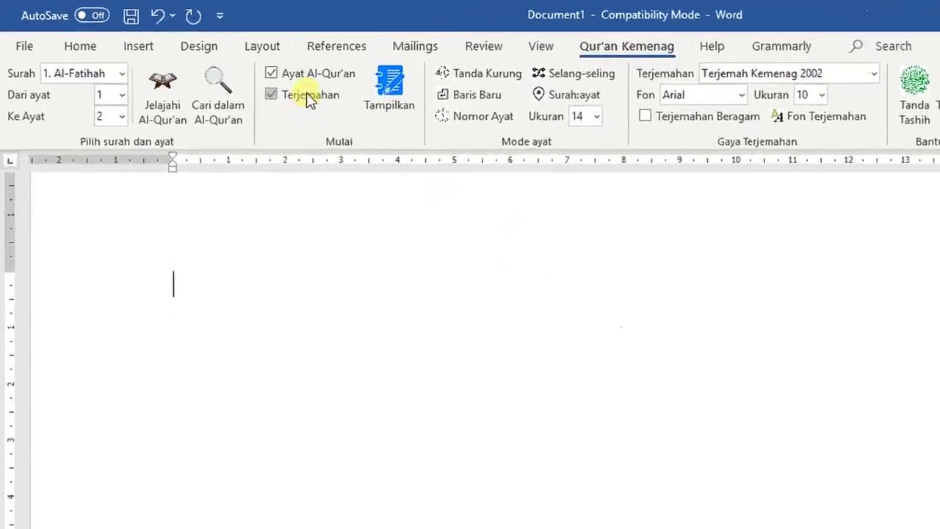
left_click(239, 77)
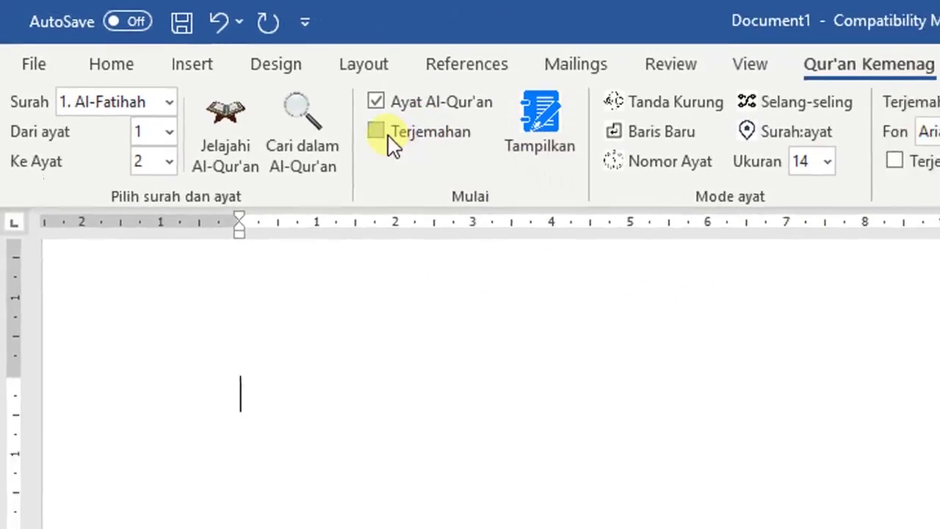
left_click(580, 134)
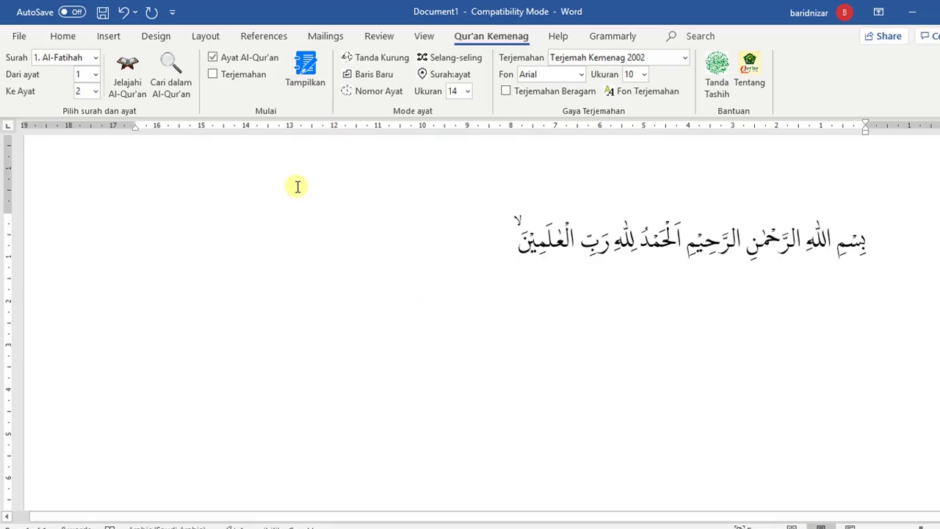
- Clear the document and reinsert the two verses with Terjemahan and Tanda Kurung enabled
key("ctrl+a")
key("Delete")
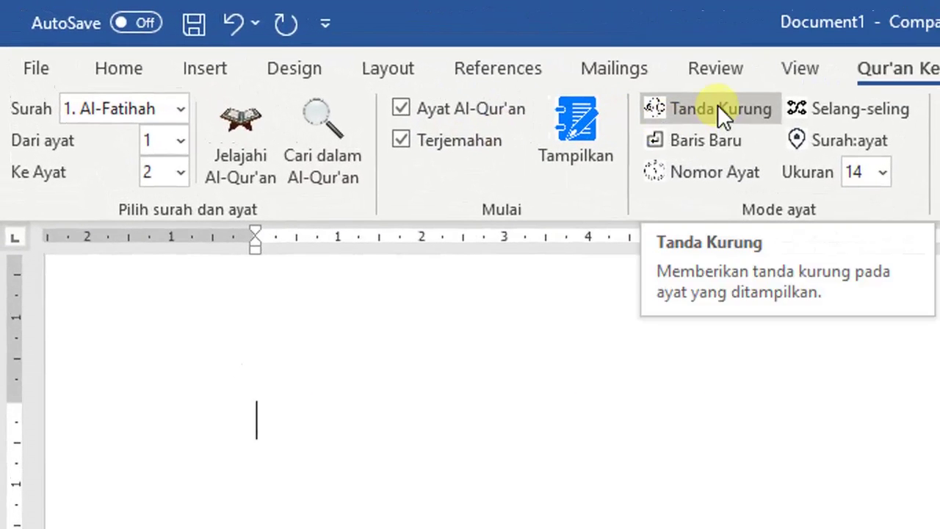
left_click(718, 108)
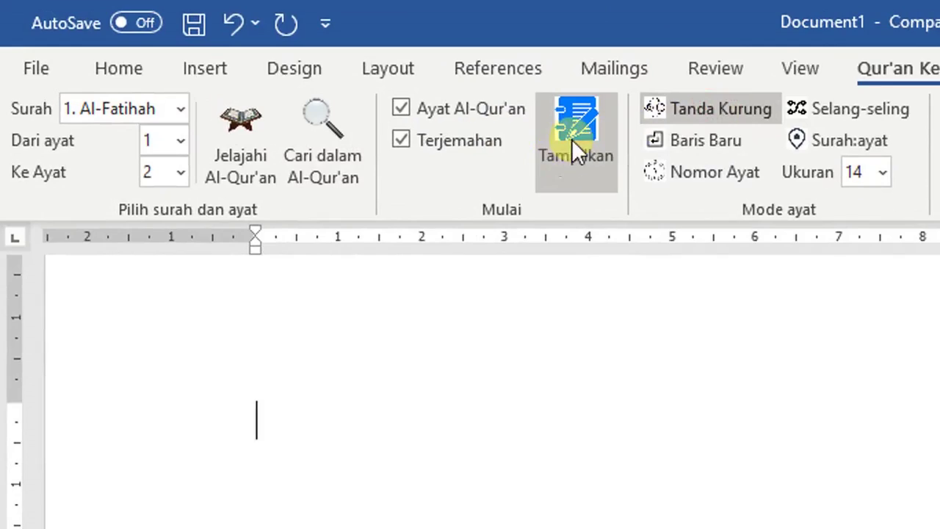
left_click(577, 147)
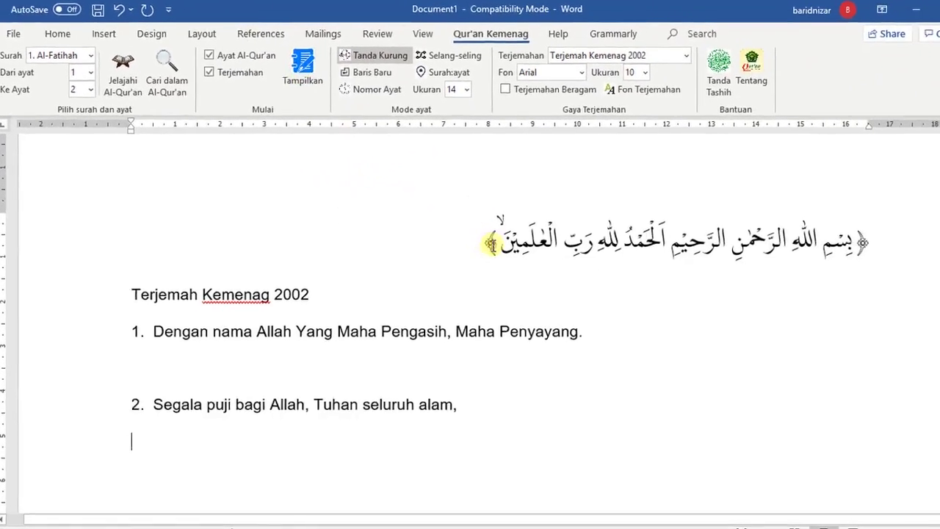
left_click_drag(496, 244, 486, 243)
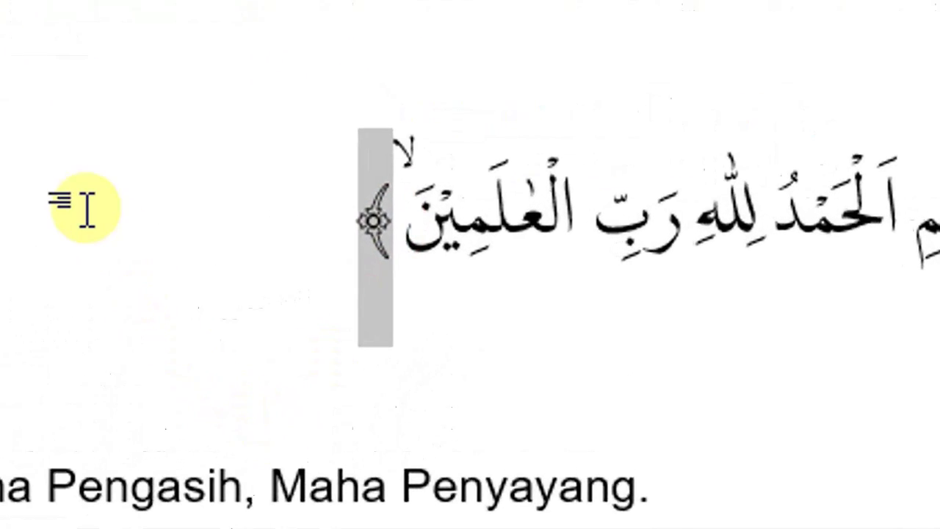
left_click(199, 325)
- Clear the document and reinsert the verses with Baris Baru also enabled, placing each verse on its own line
key("ctrl+a")
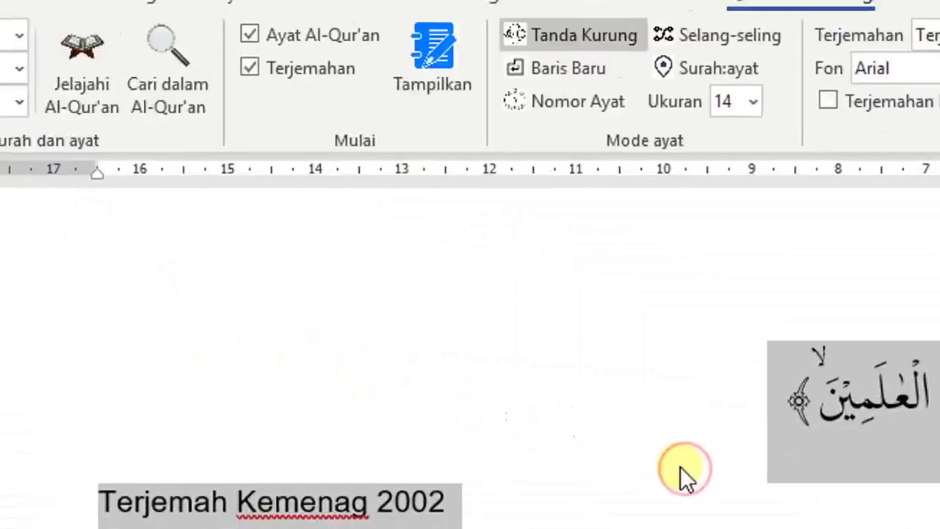
key("Delete")
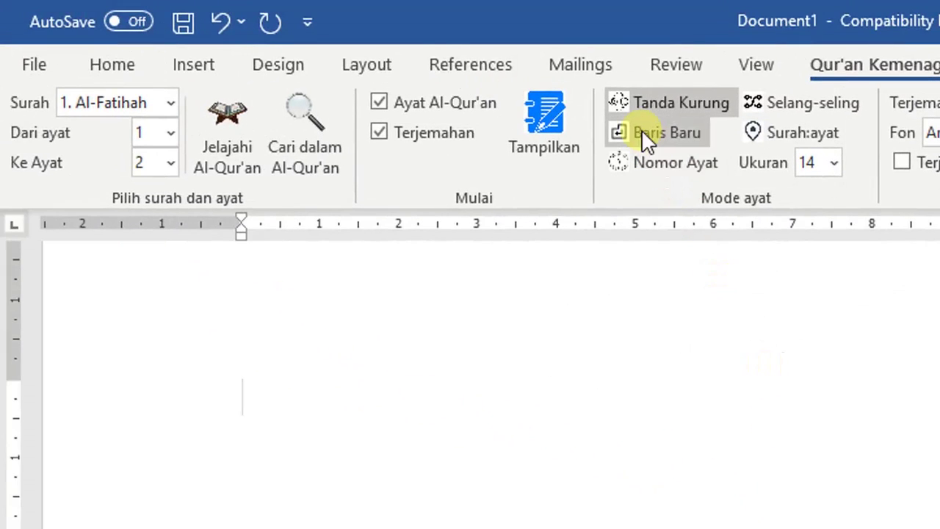
left_click(641, 130)
left_click(529, 139)
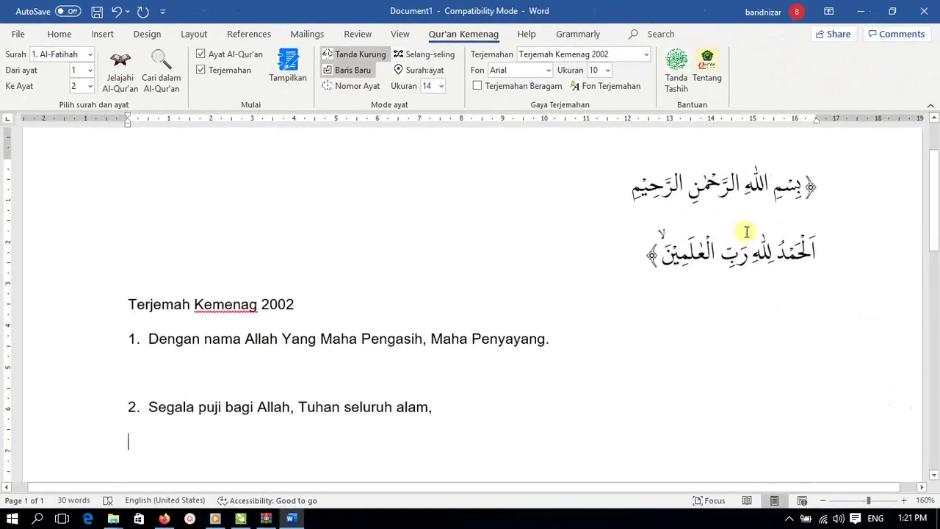
scroll(747, 232, "up", 1)
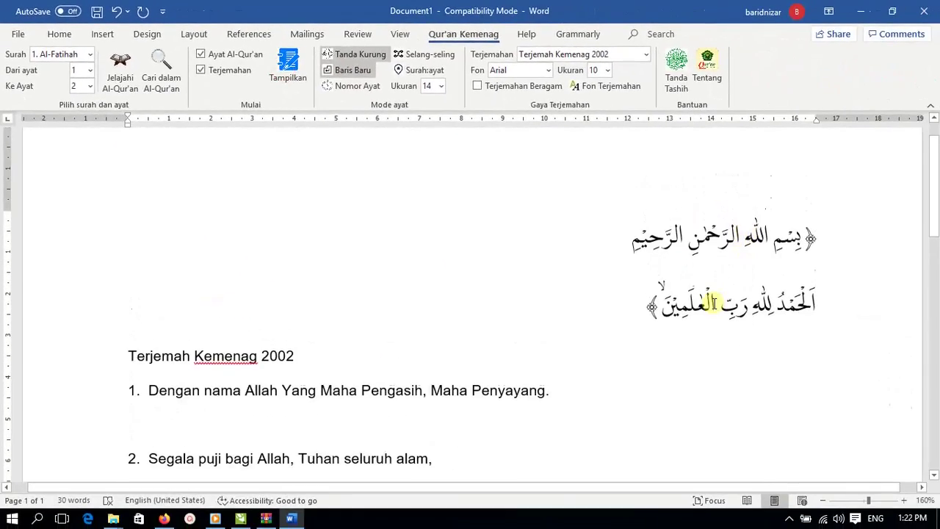
scroll(422, 368, "down", 1)
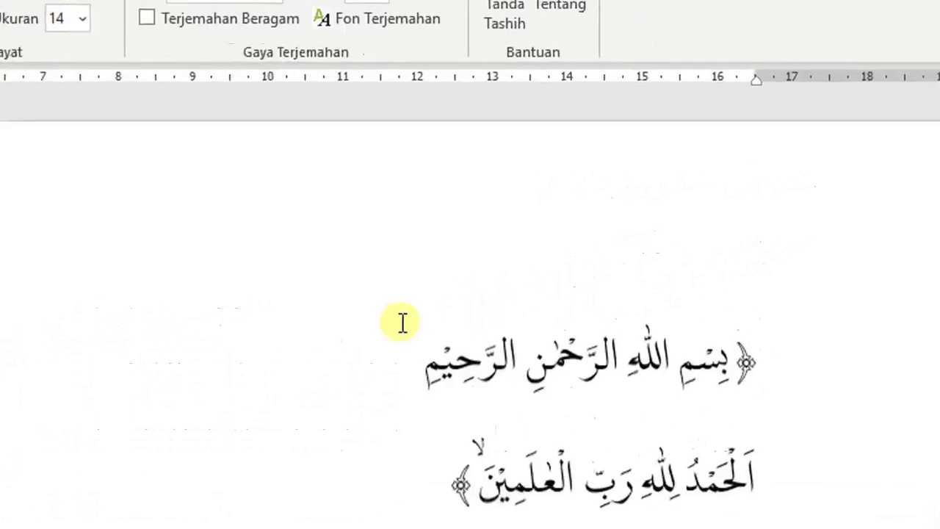
- Clear the document, reinsert the verses with Nomor Ayat also enabled, and check the verse number markers
key("ctrl+a")
key("Delete")
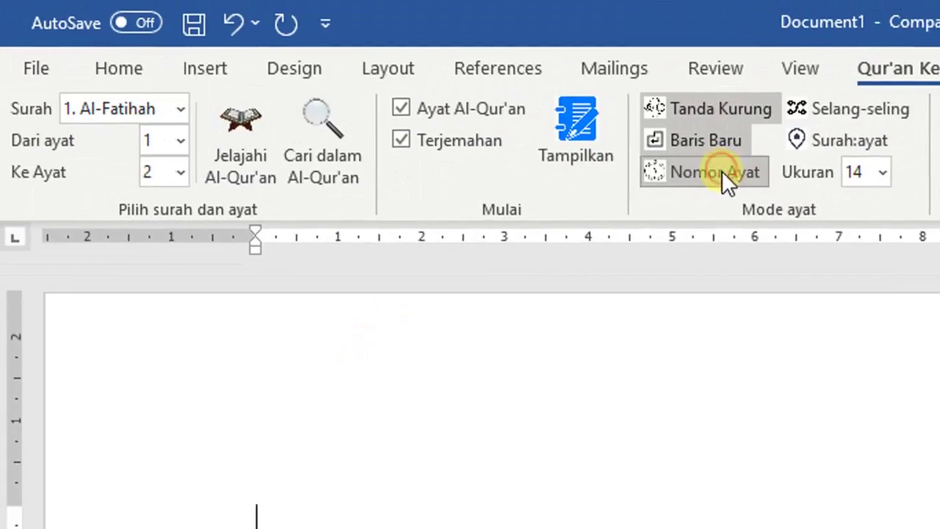
left_click(590, 125)
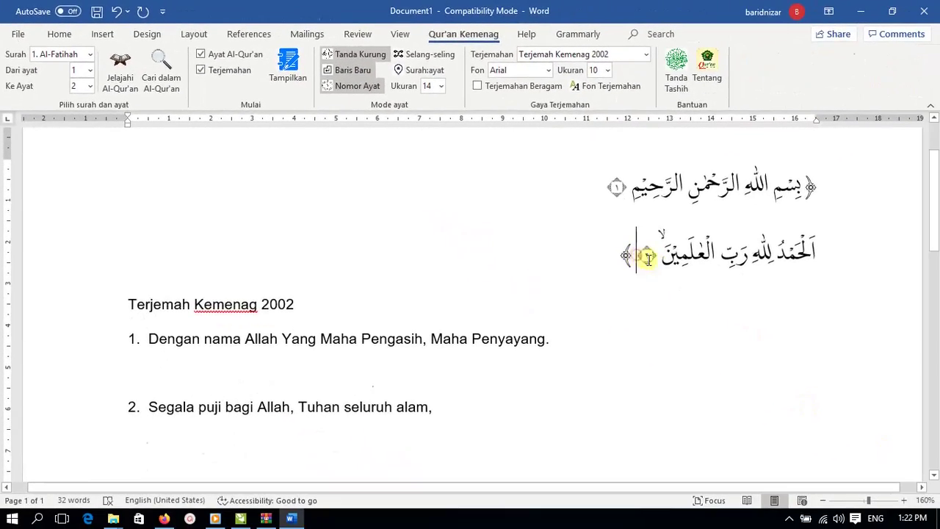
left_click(649, 259)
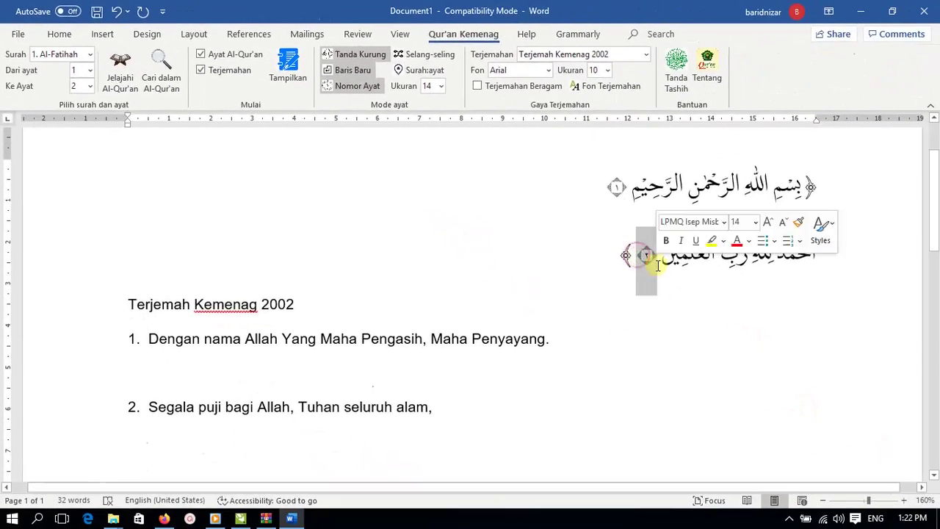
left_click(619, 188)
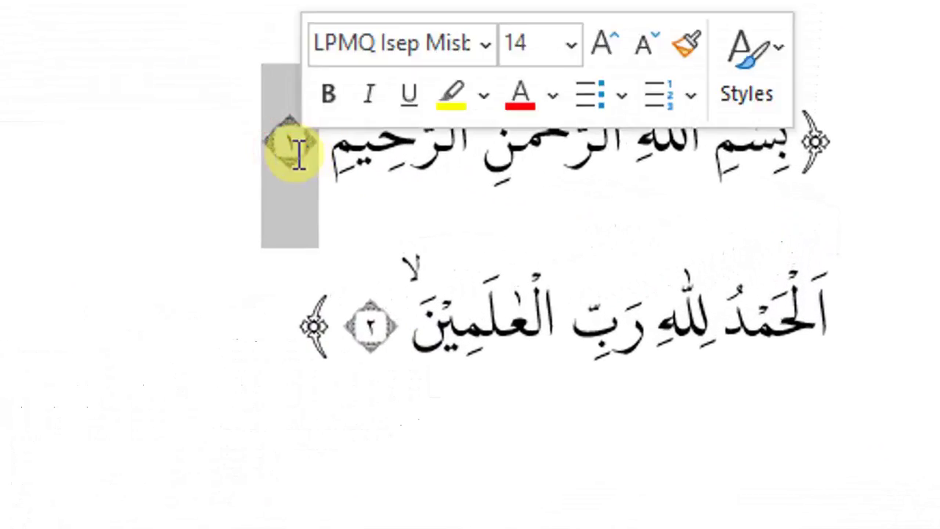
left_click(36, 193)
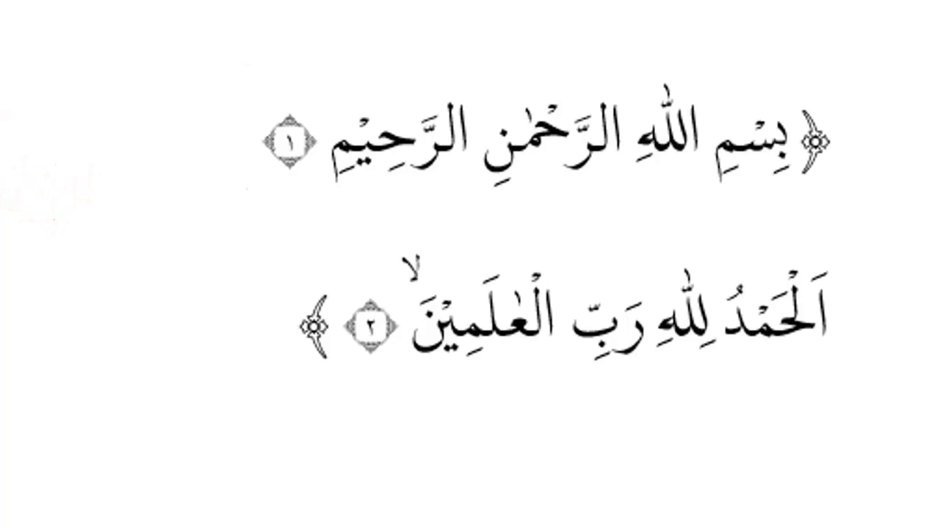
- Clear the document and reinsert the verses with Selang-seling enabled so each Arabic verse alternates with its translation
key("ctrl+a")
key("Delete")
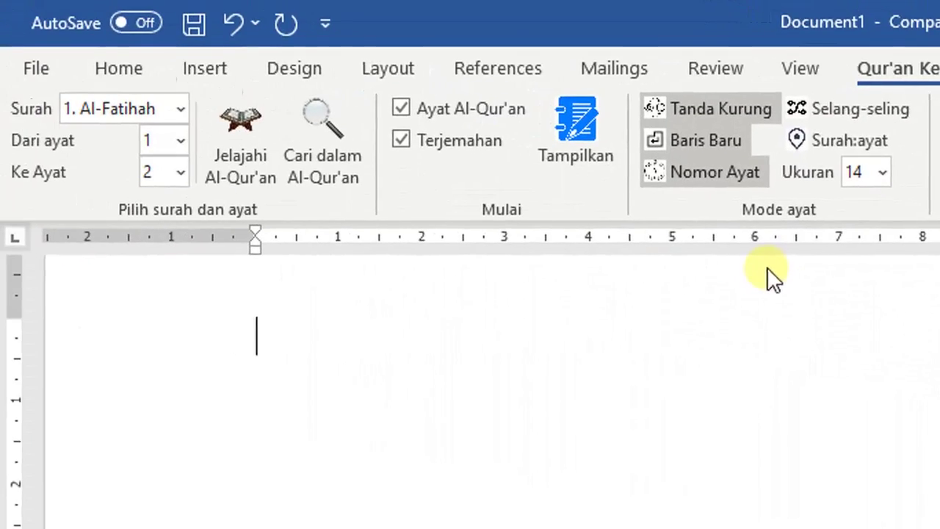
left_click(849, 106)
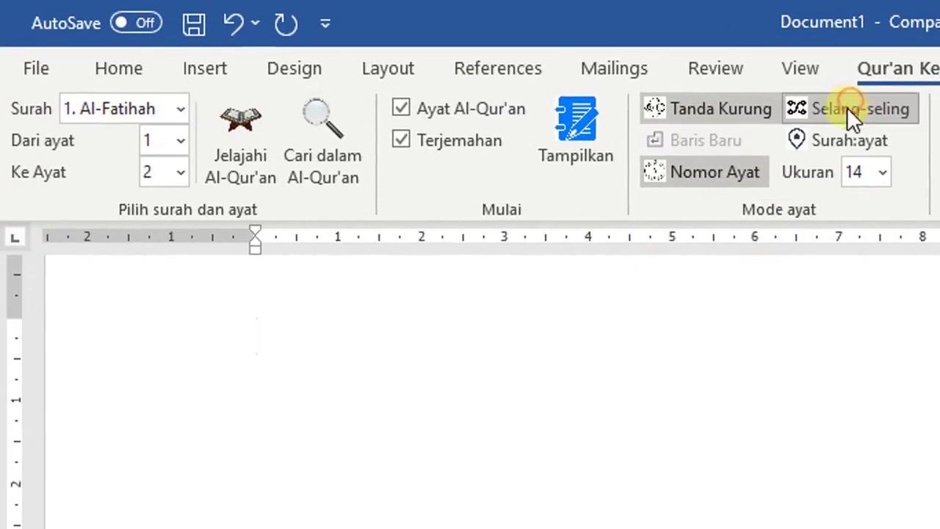
left_click(580, 143)
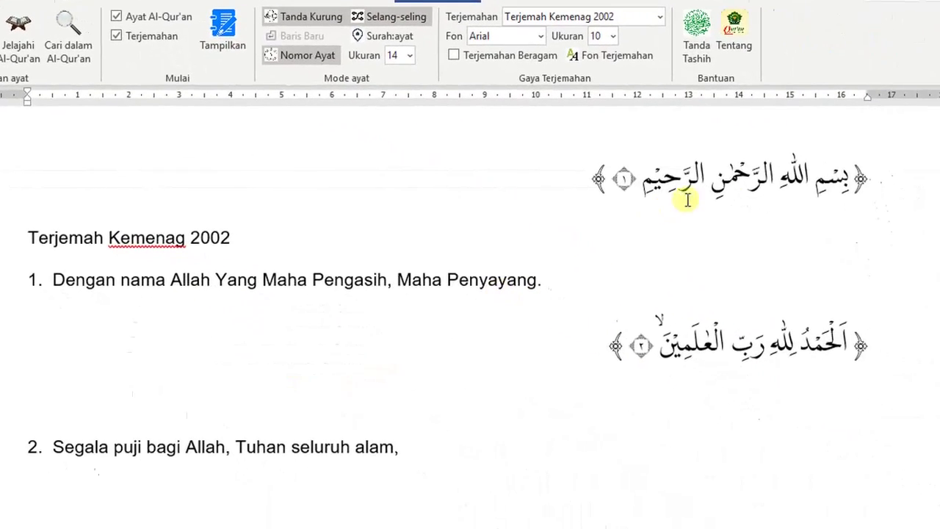
left_click_drag(853, 193, 597, 206)
left_click(510, 263)
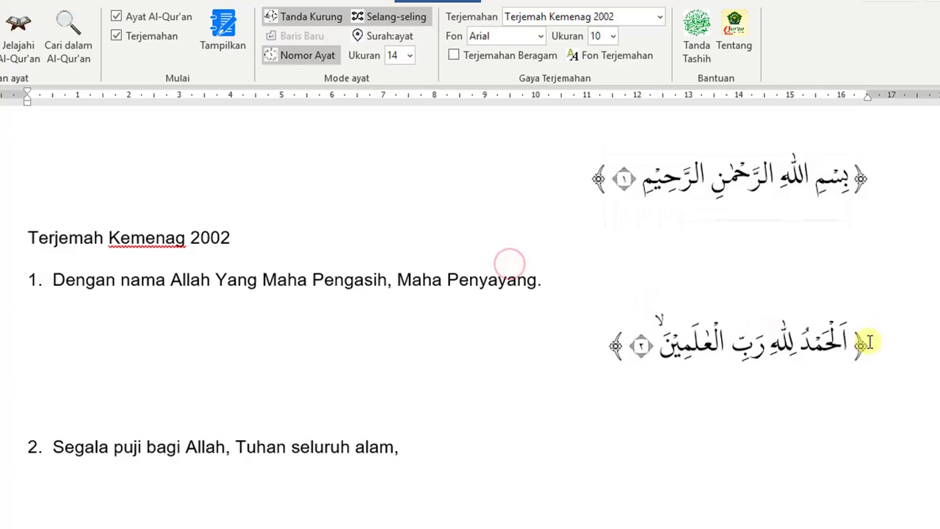
left_click_drag(870, 339, 597, 341)
left_click(454, 418)
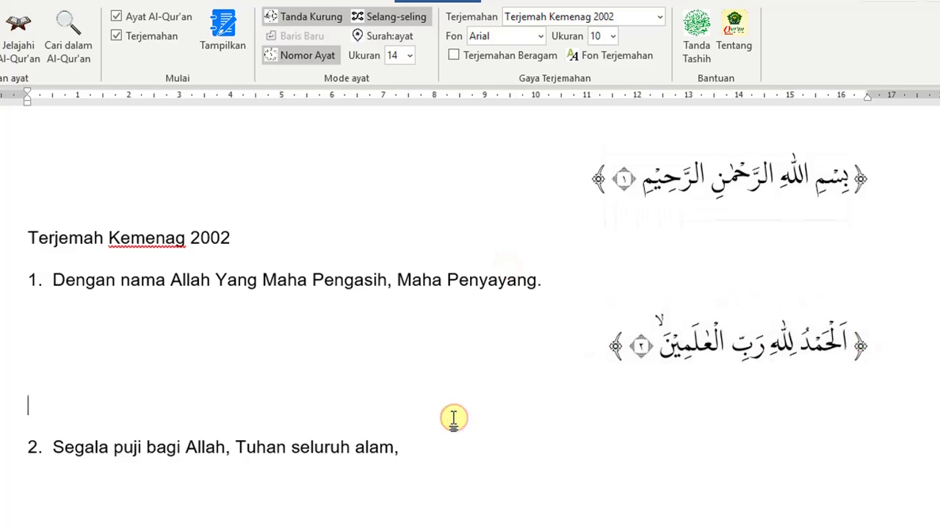
- Clear the document and reinsert the verses with Surah:ayat enabled, adding the surah and verse reference after each verse
key("ctrl+a")
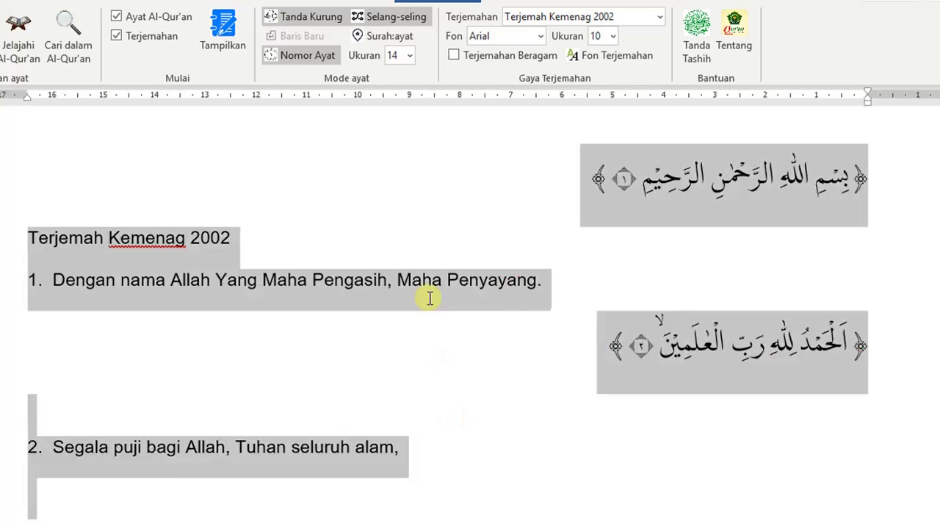
key("BackSpace")
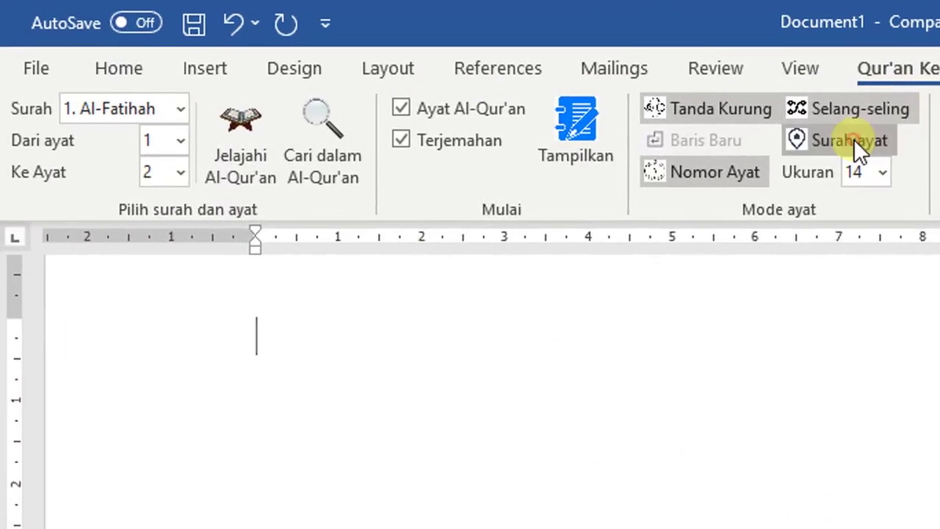
left_click(844, 140)
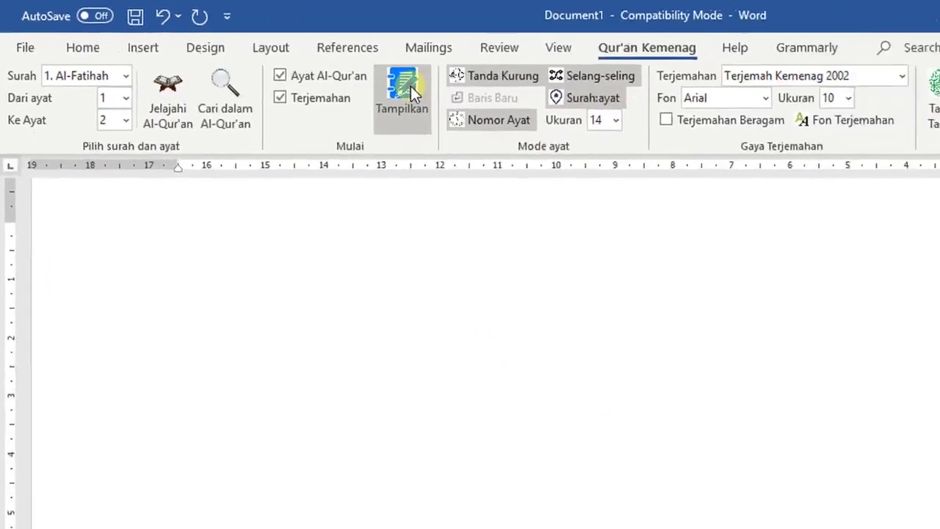
left_click(609, 136)
left_click_drag(612, 195, 494, 195)
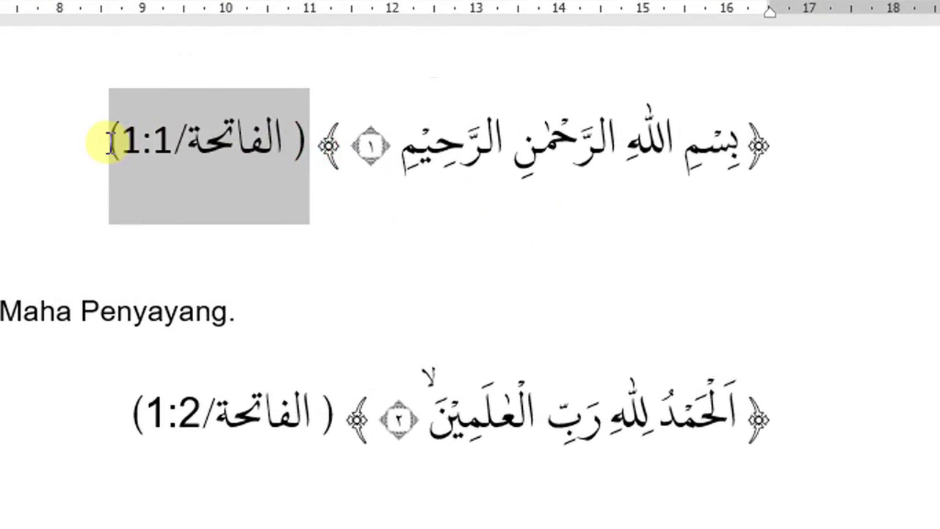
left_click_drag(110, 141, 111, 142)
- Clear the document and reinsert the verses with the translation set to English Sahih Internasional
left_click_drag(327, 432, 131, 214)
key("Delete")
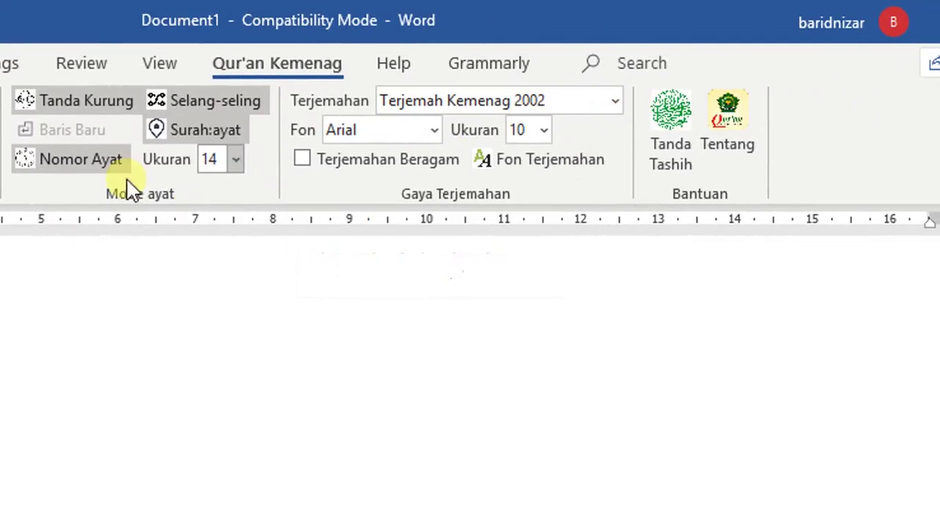
left_click(615, 110)
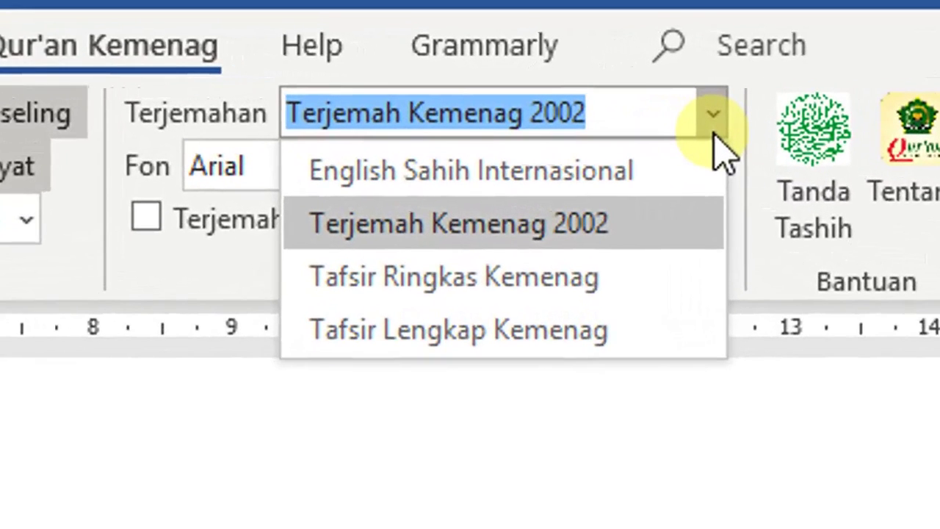
left_click(673, 171)
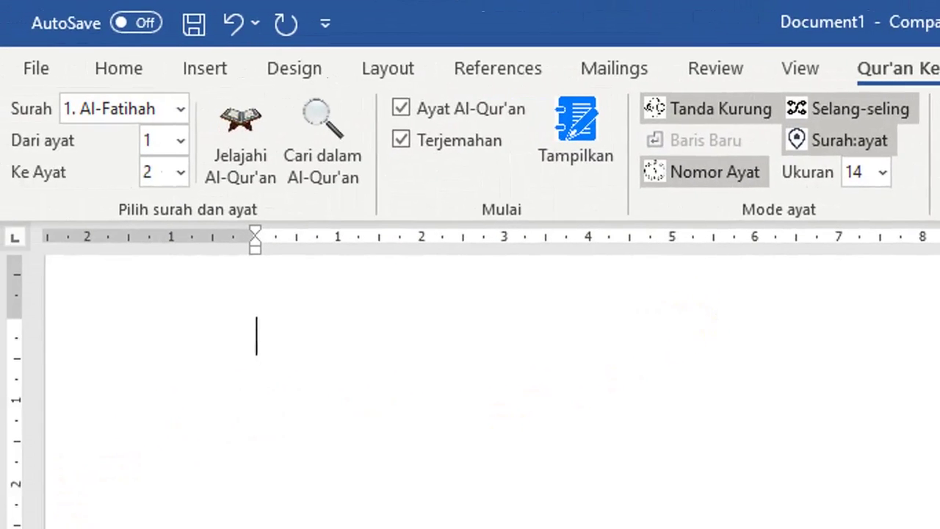
left_click(560, 146)
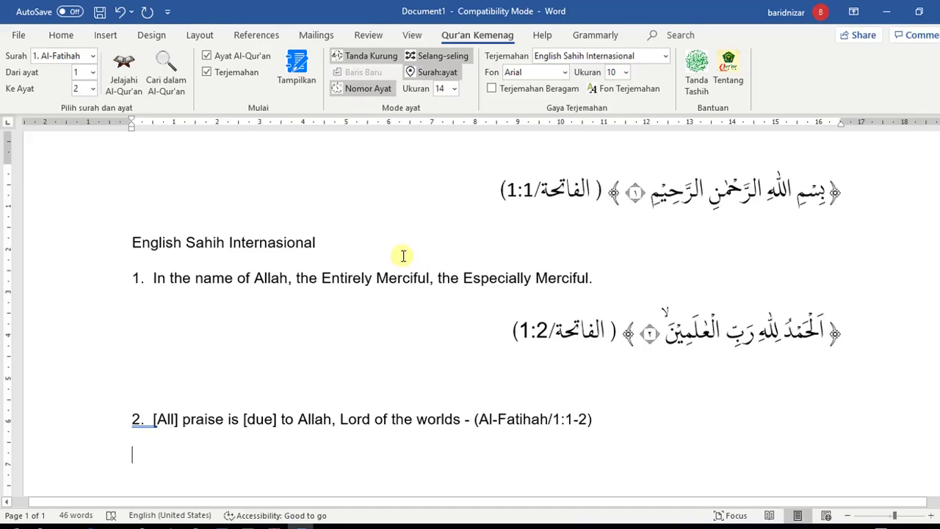
- Clear the document and reinsert the verses with Selang-seling, Surah:ayat, Nomor Ayat and Tanda Kurung all disabled
key("ctrl+a")
key("Delete")
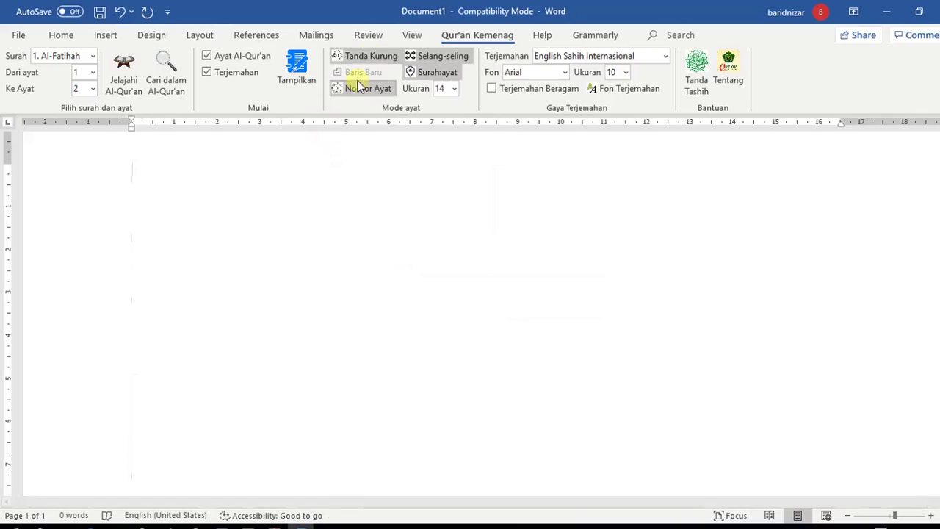
left_click(426, 58)
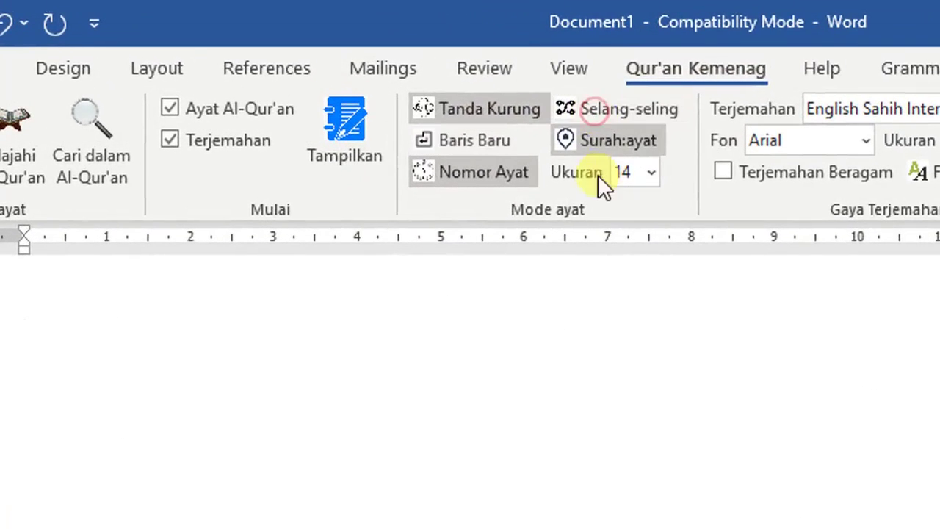
left_click(593, 146)
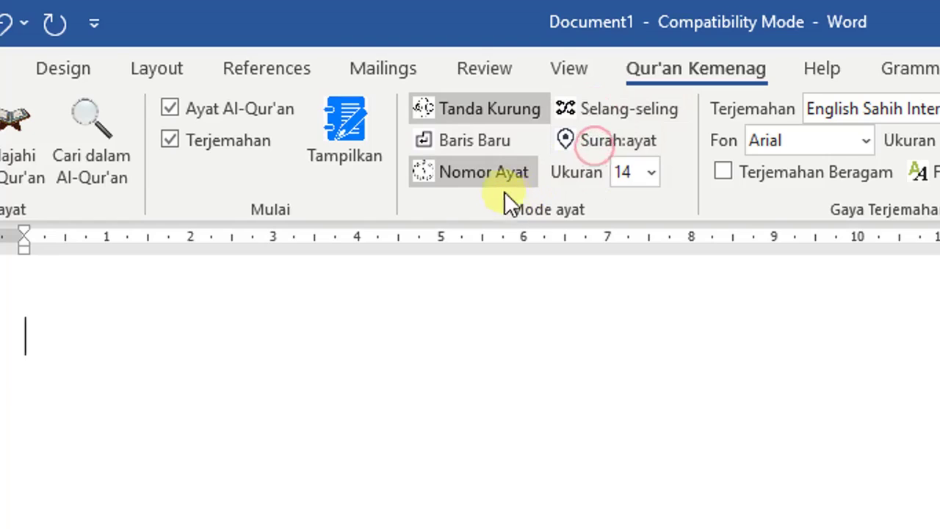
left_click(488, 175)
left_click(498, 97)
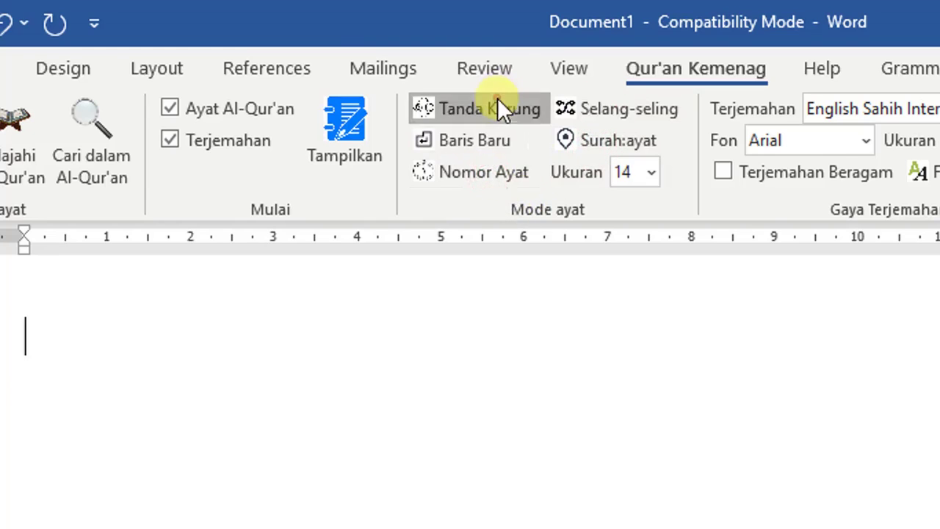
left_click(351, 144)
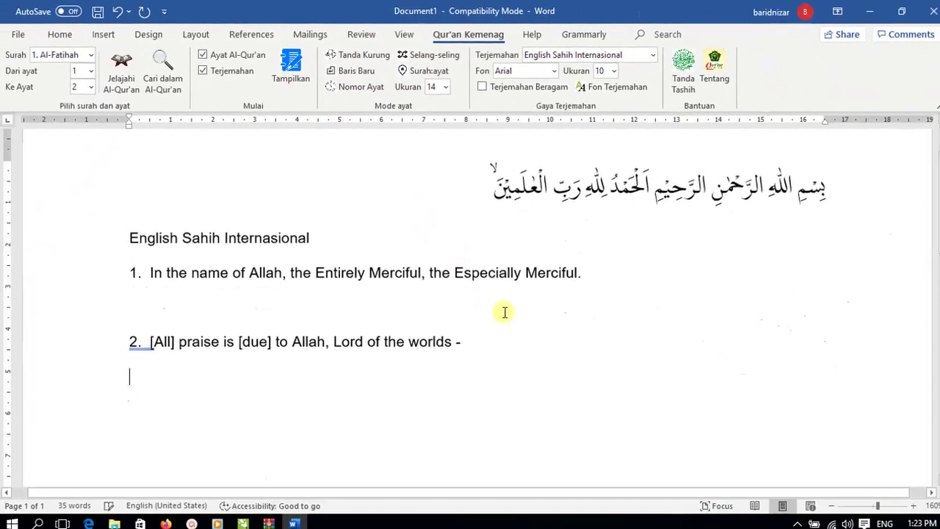
- Clear the document, reinsert the verses with the translation set to Tafsir Ringkas Kemenag, and review the inserted commentary
scroll(505, 312, "up", 1)
scroll(505, 312, "up", 1)
key("ctrl+a")
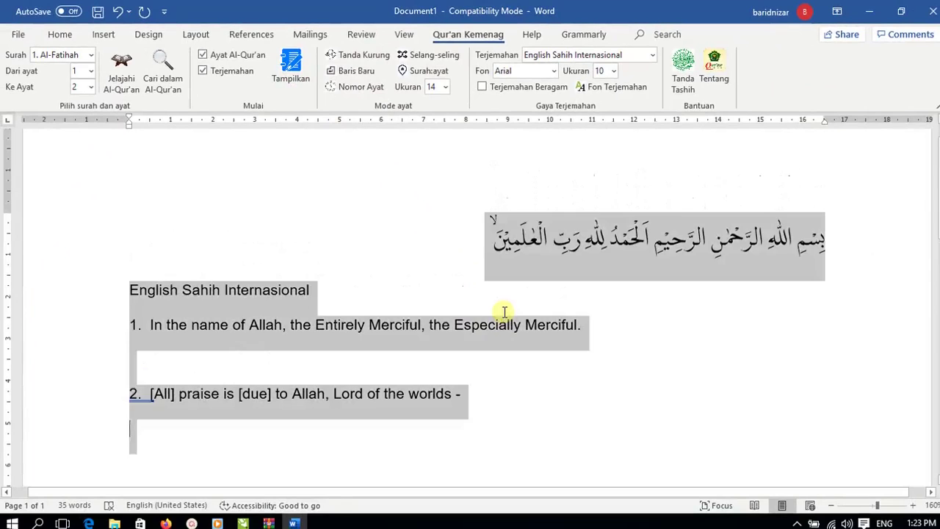
key("Delete")
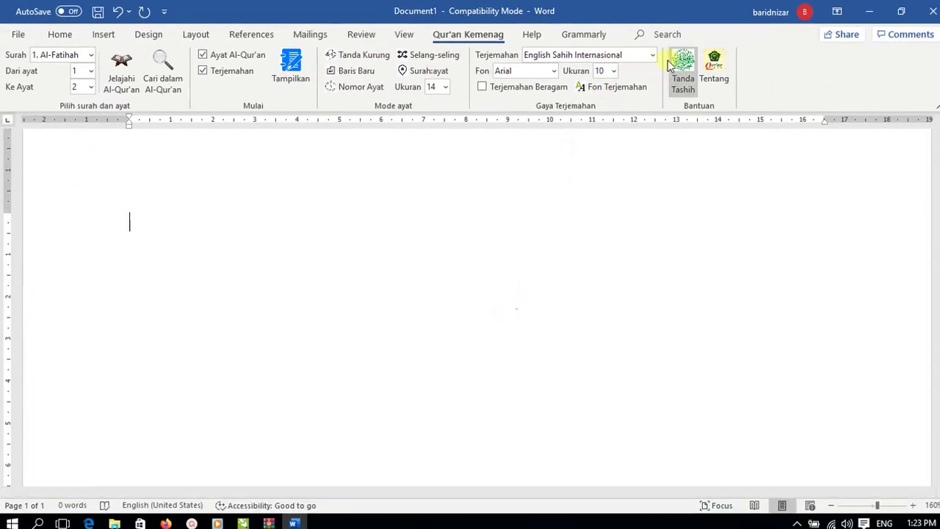
left_click(651, 56)
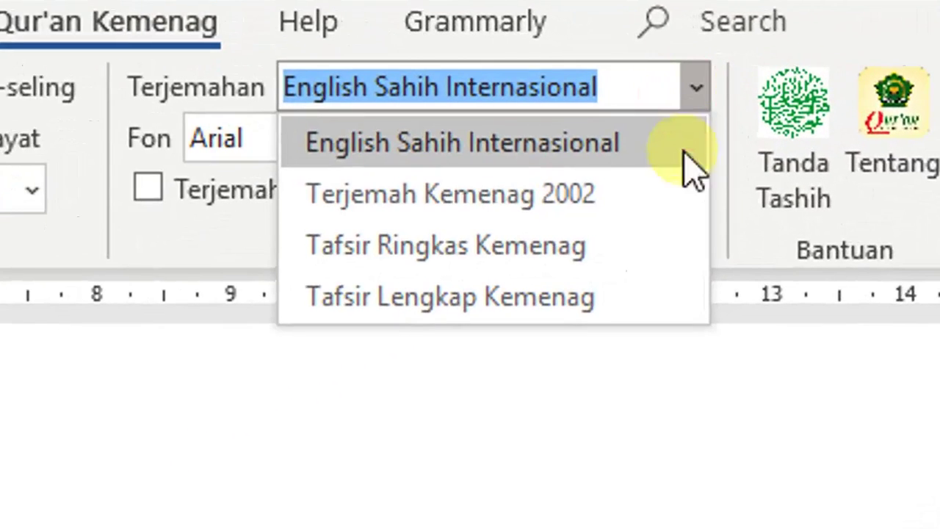
left_click(617, 250)
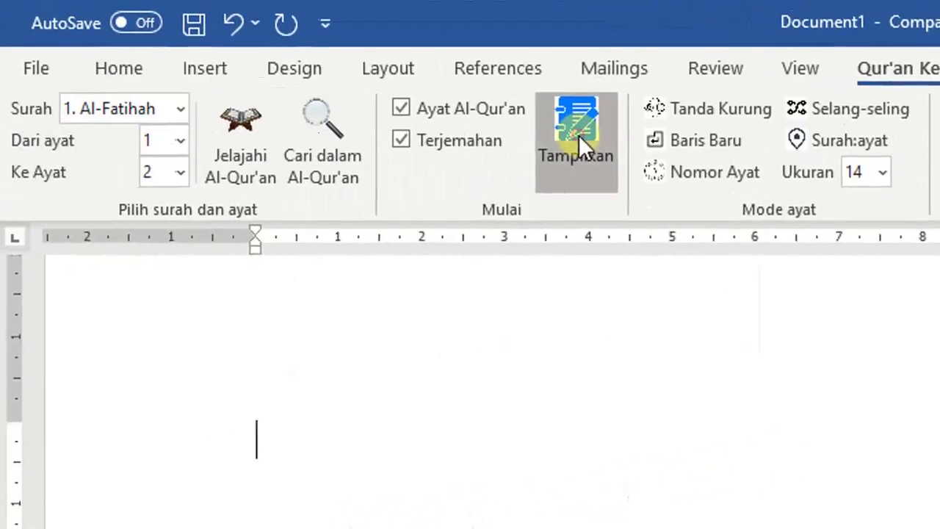
left_click(183, 141)
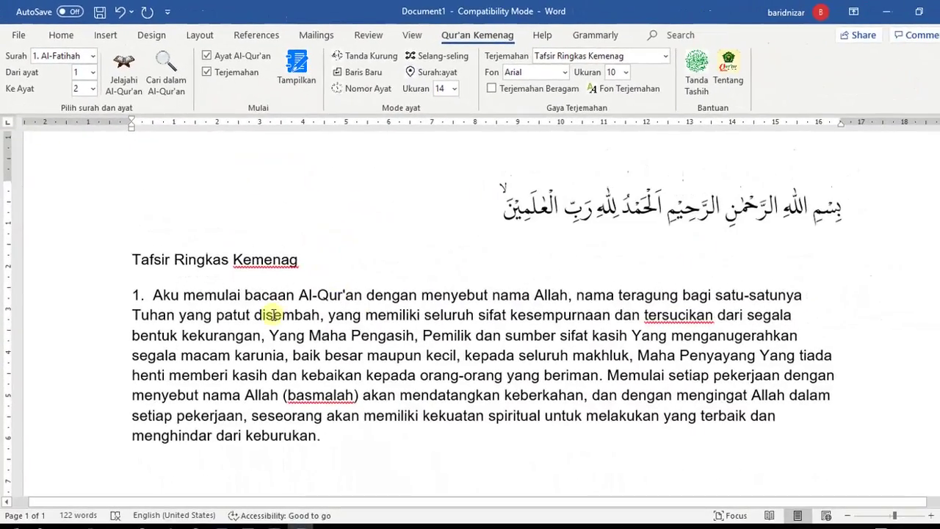
scroll(270, 329, "down", 3)
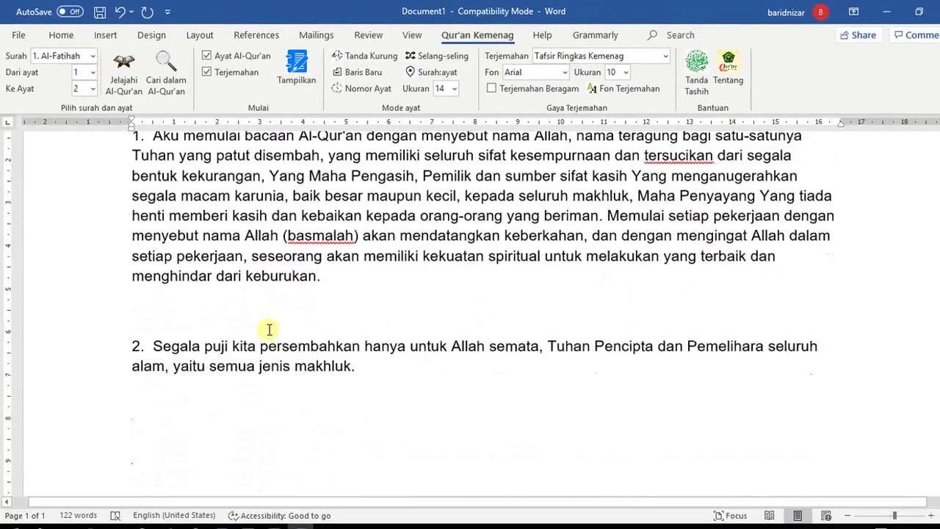
scroll(270, 331, "up", 4)
scroll(266, 329, "down", 5, "ctrl")
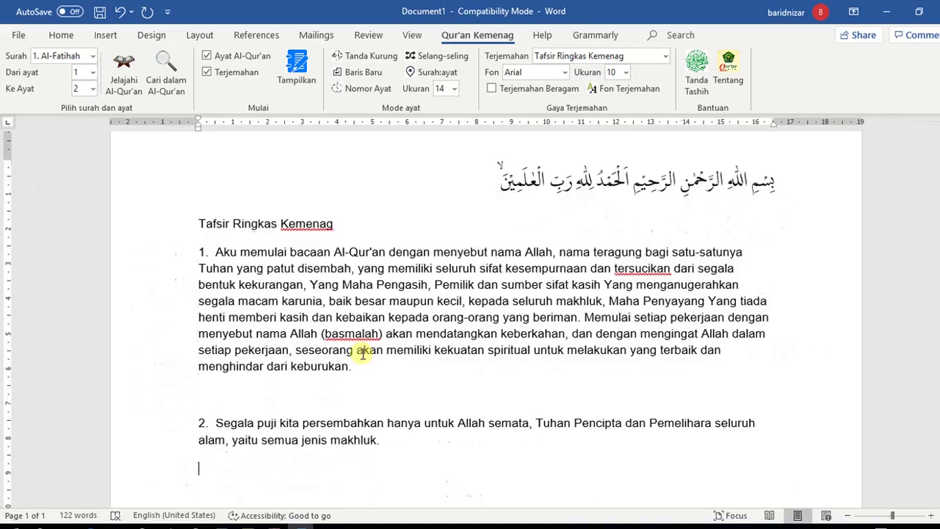
scroll(362, 353, "up", 1)
scroll(363, 353, "down", 1)
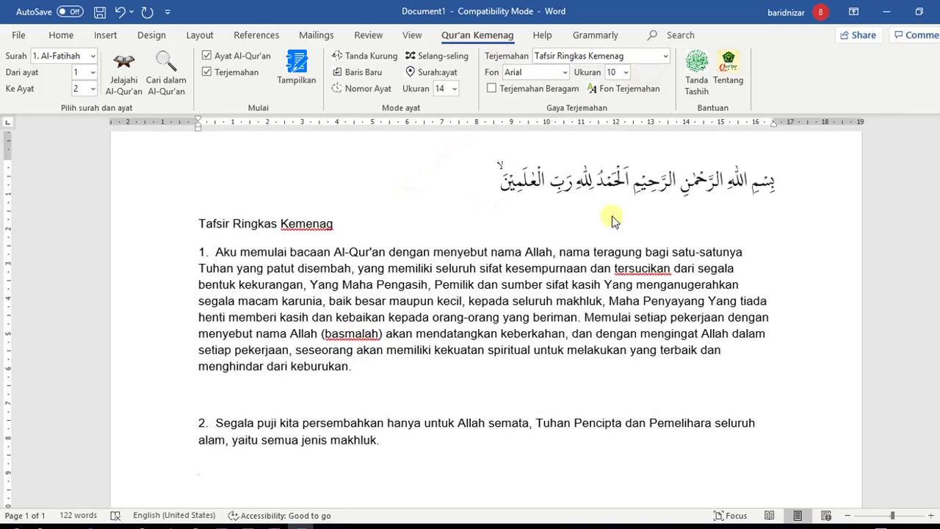
- Clear the document and reinsert the verses with the translation set to Tafsir Lengkap Kemenag
key("ctrl+a")
key("Delete")
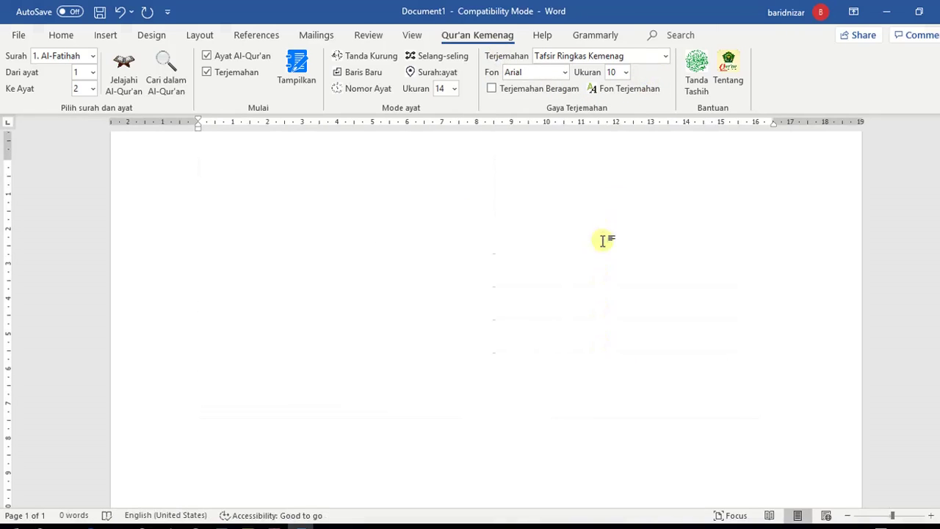
left_click(665, 57)
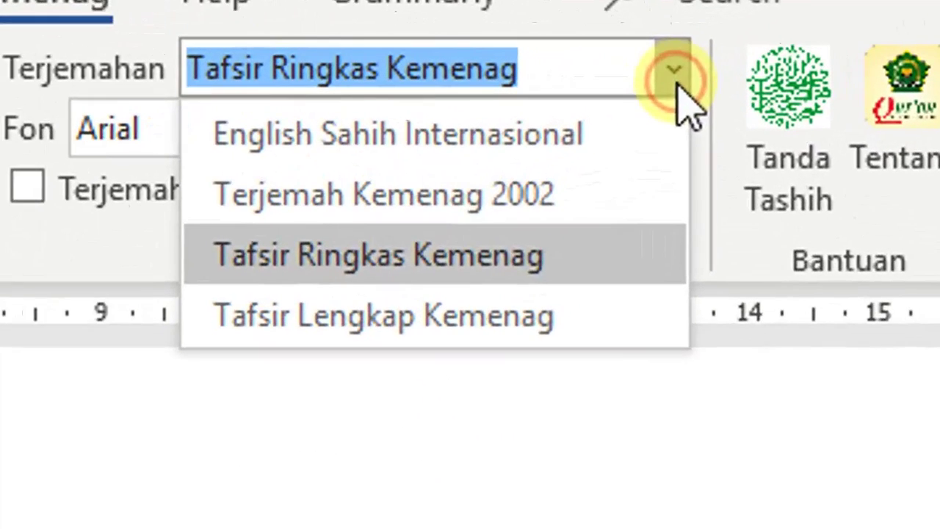
left_click(540, 316)
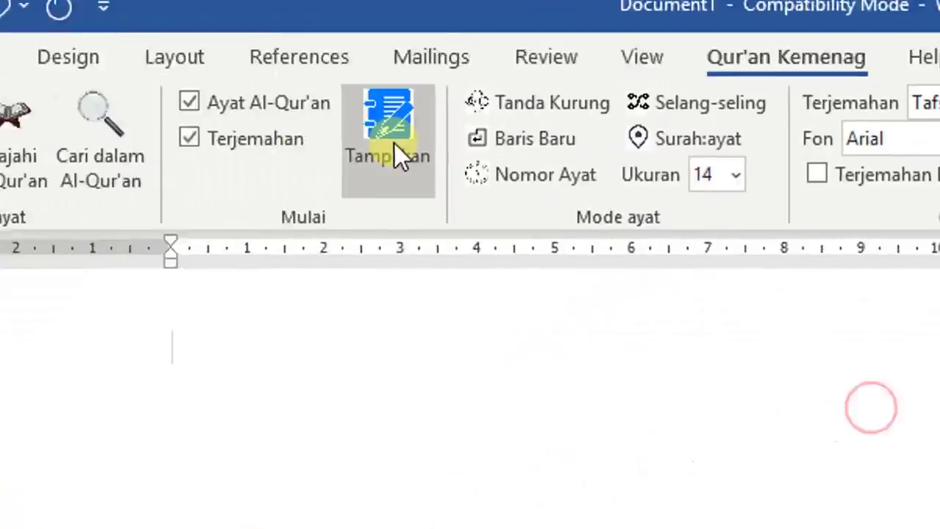
left_click(397, 147)
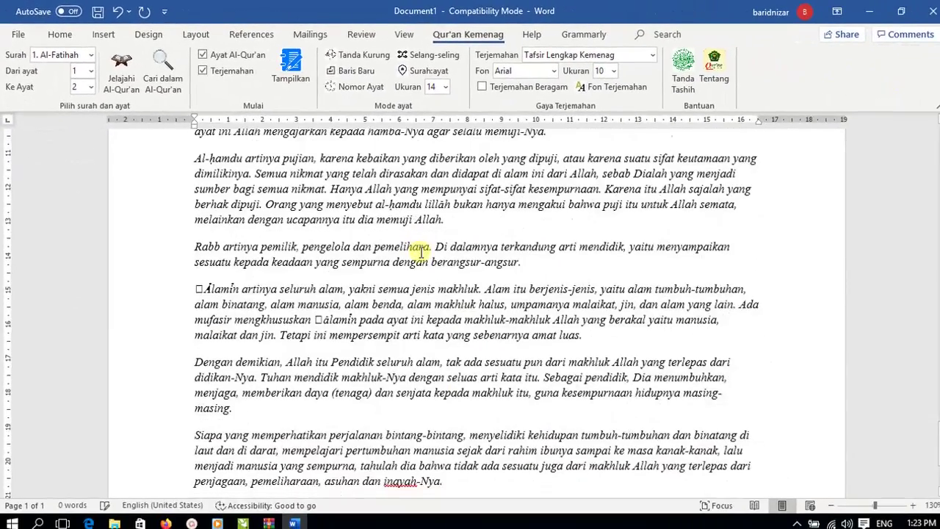
- Examine the inserted Tafsir Lengkap commentary from the opening verses through its explanation of Basmalah
scroll(468, 286, "up", 10)
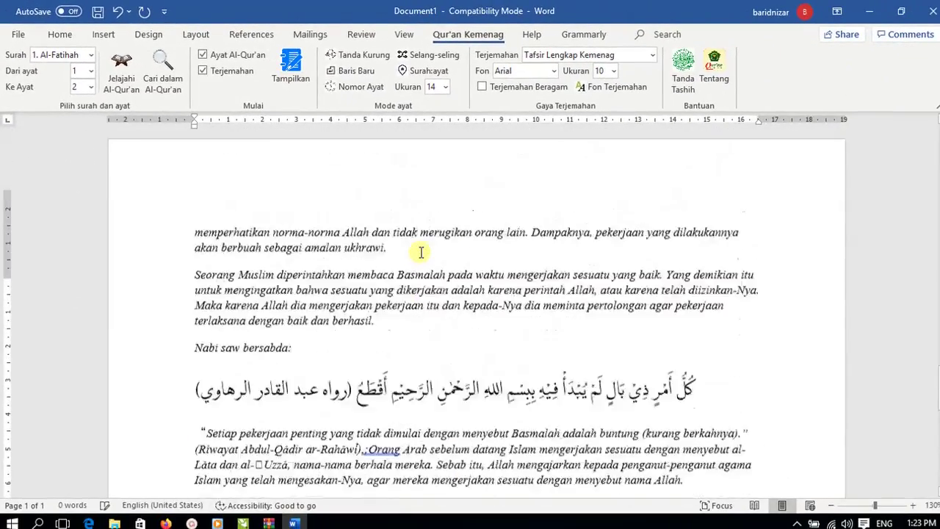
scroll(421, 252, "up", 15)
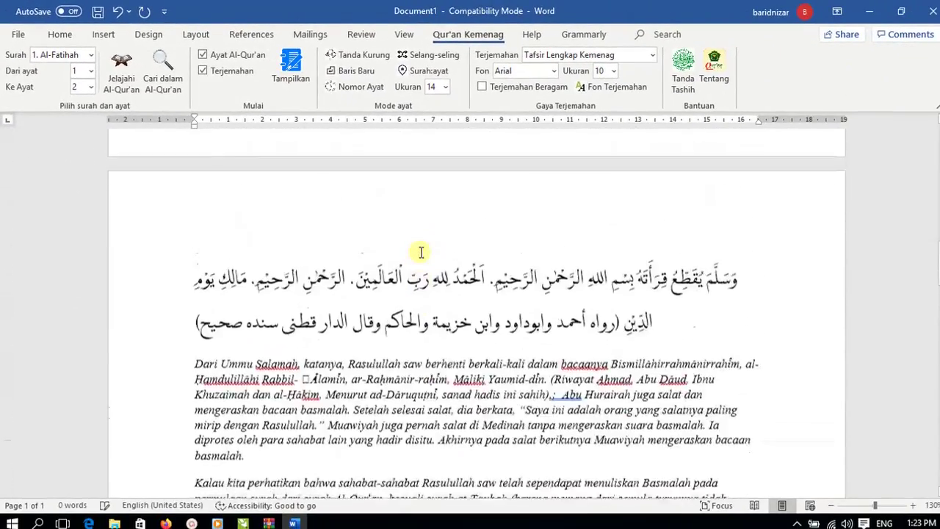
scroll(421, 252, "up", 15)
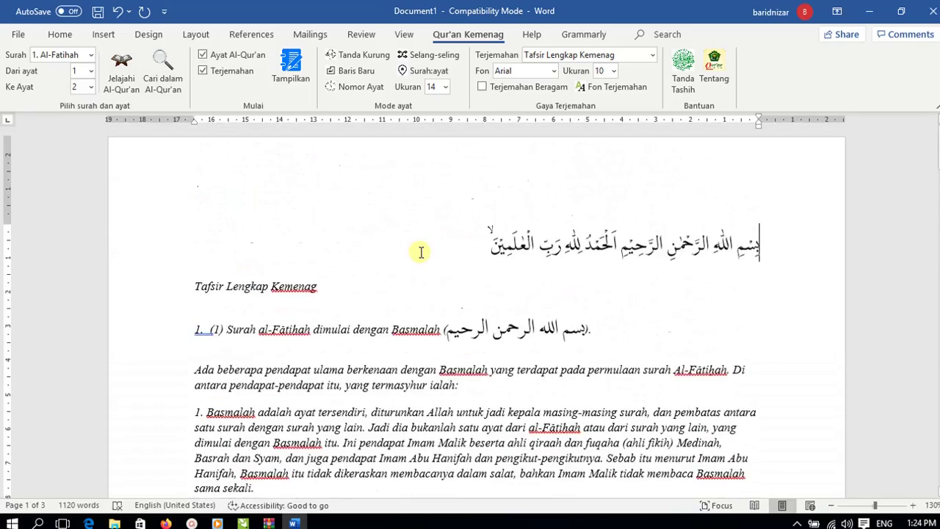
scroll(559, 285, "down", 2, "ctrl")
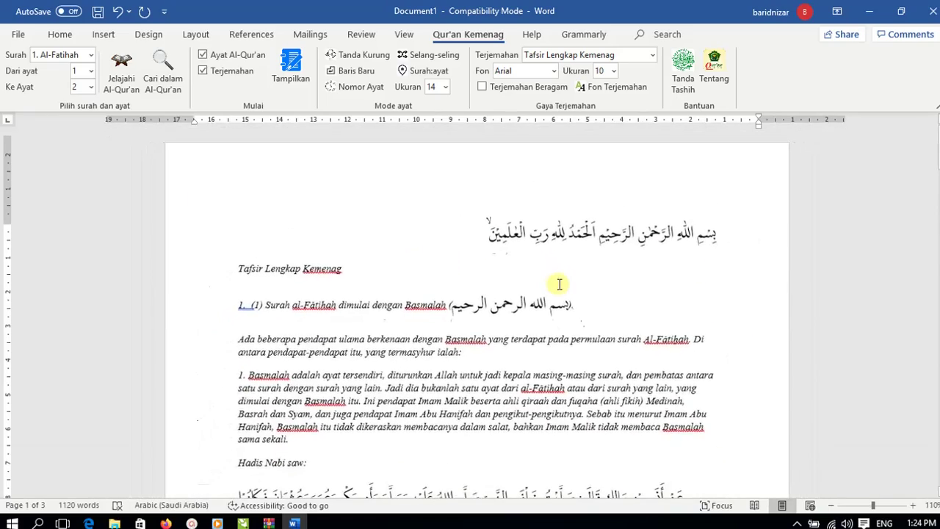
scroll(418, 271, "down", 3)
scroll(360, 252, "down", 5)
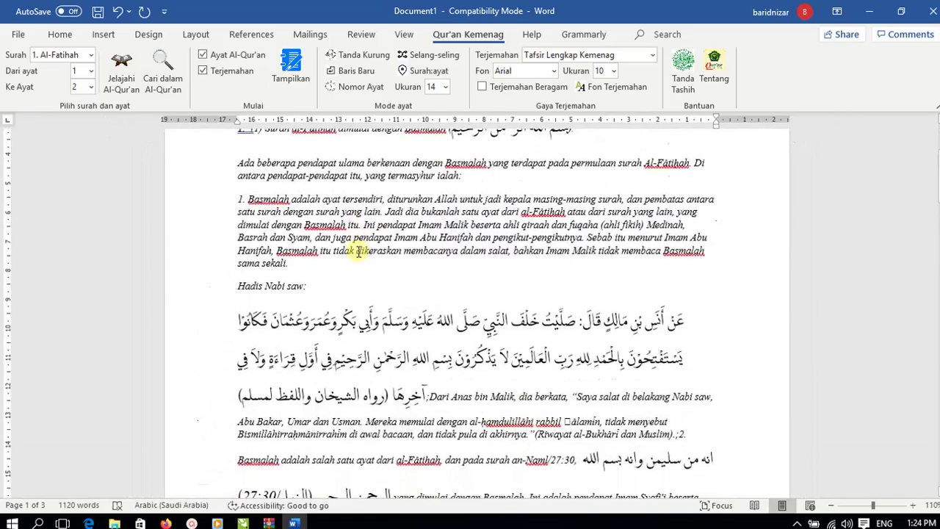
scroll(358, 252, "down", 6)
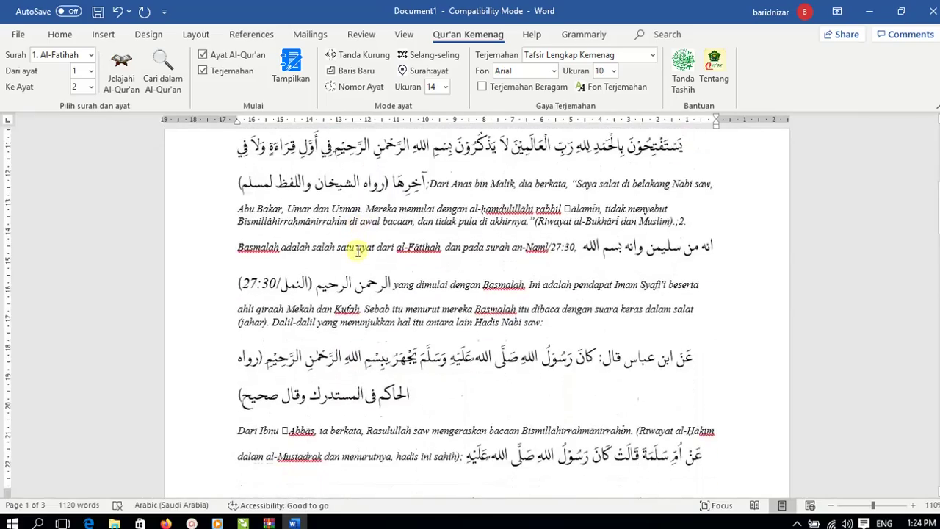
scroll(357, 251, "down", 15)
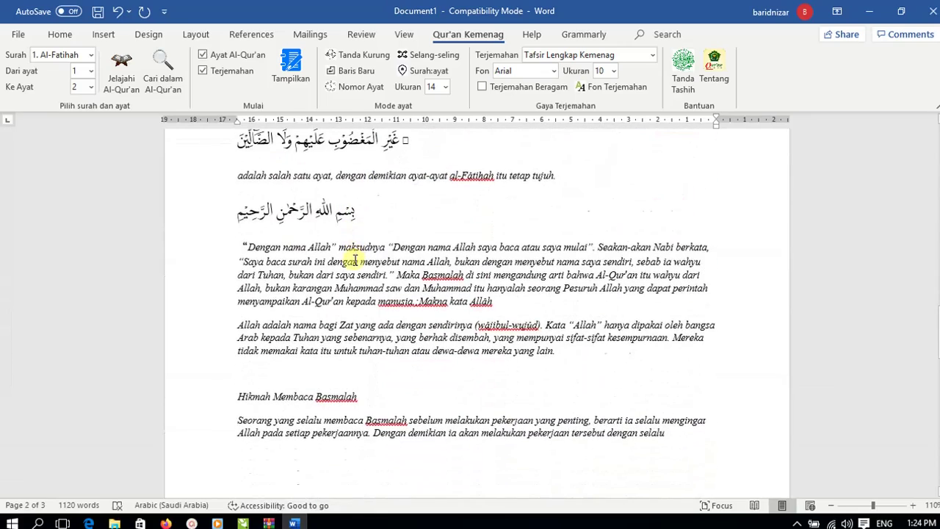
- Clear the document, view the add-in's Tanda Tashih certificate, and close it
key("ctrl+a")
key("Delete")
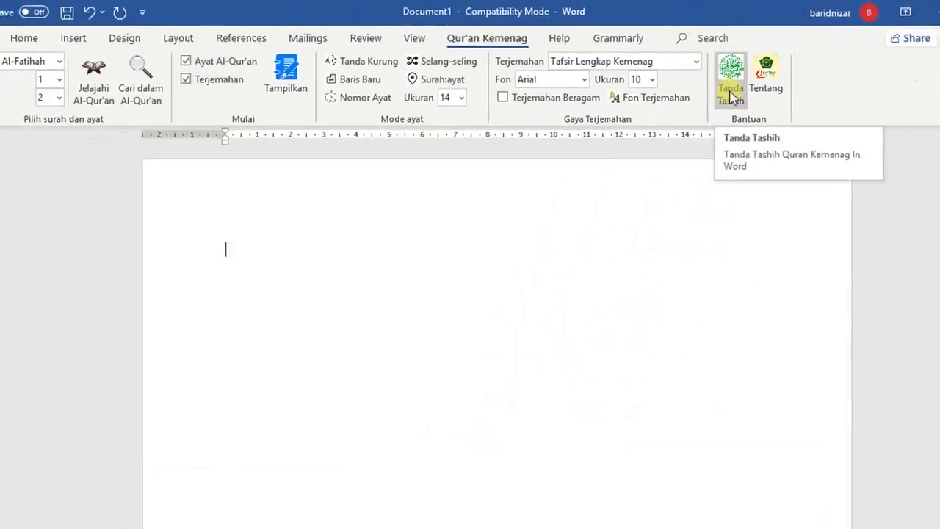
left_click(731, 94)
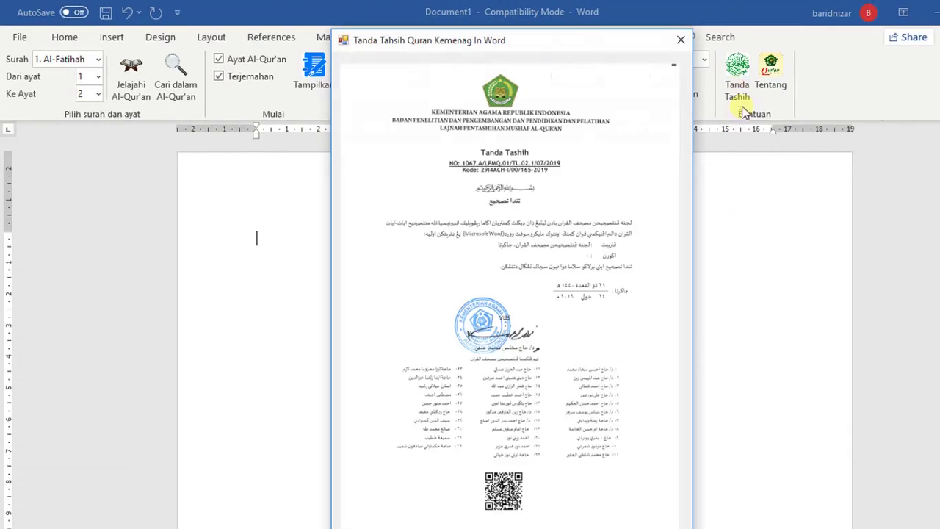
left_click(679, 42)
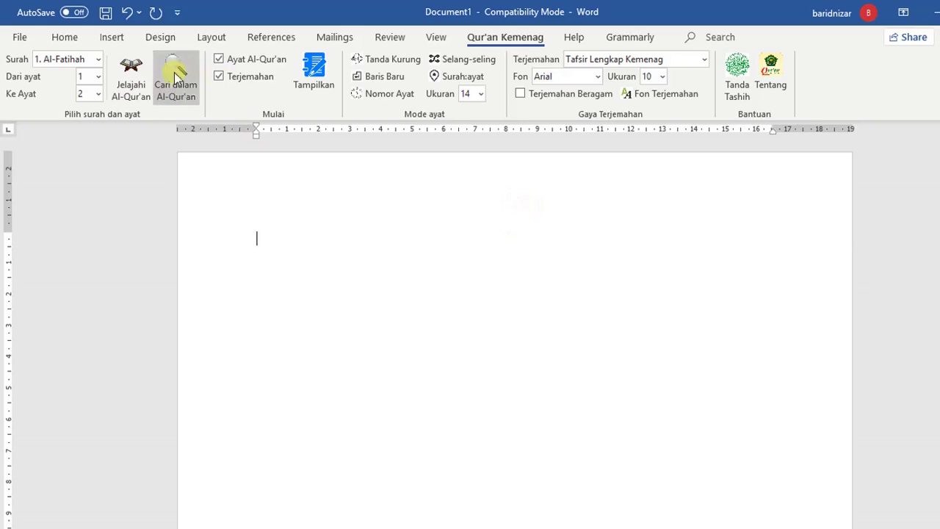
- Insert Al-Fatihah verses 1 to 2 again with the Tafsir Lengkap Kemenag commentary and look through the text
left_click(314, 73)
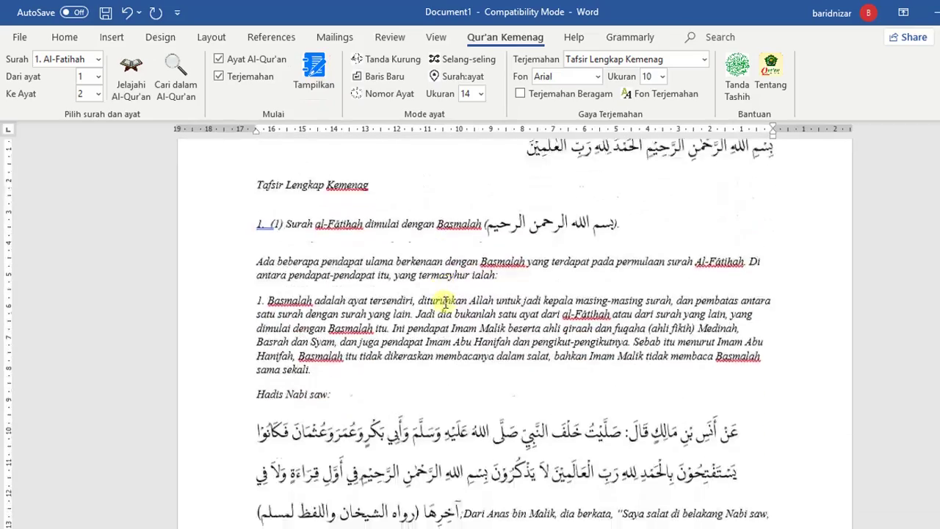
scroll(444, 302, "down", 15)
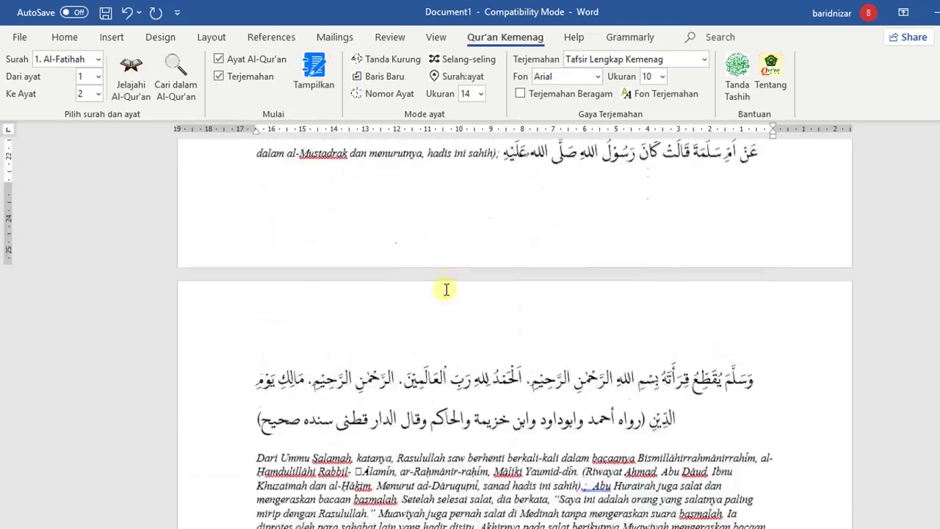
scroll(446, 289, "down", 15)
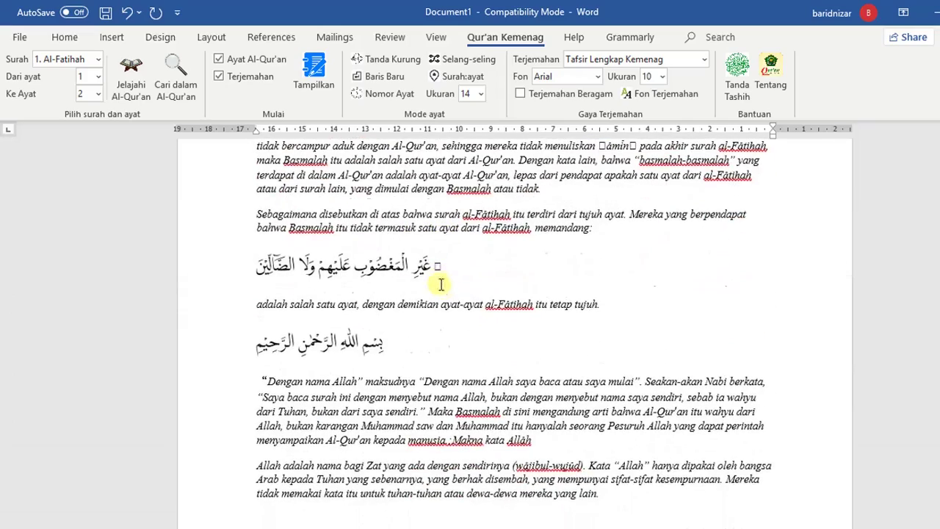
- Reinsert the verses over the whole existing text with the translation font size set to 16, and clear the document
key("ctrl+a")
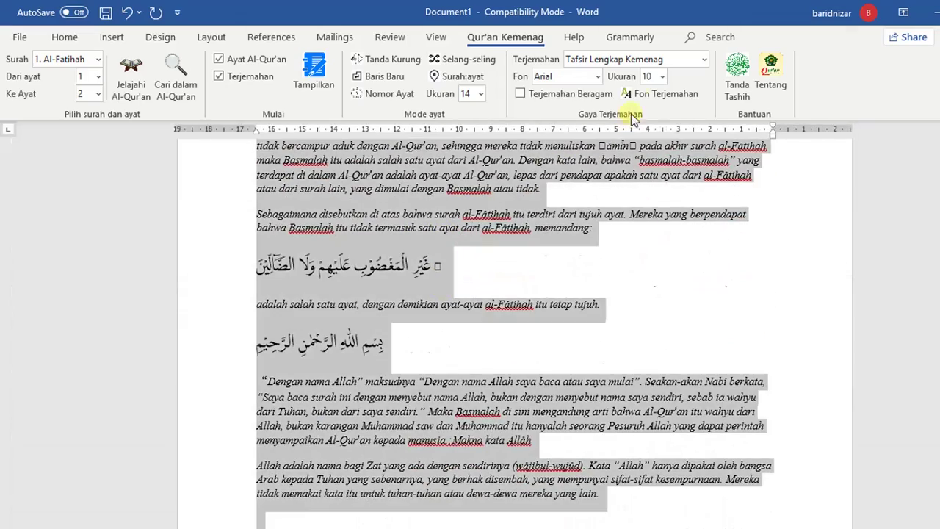
left_click(663, 76)
left_click(656, 196)
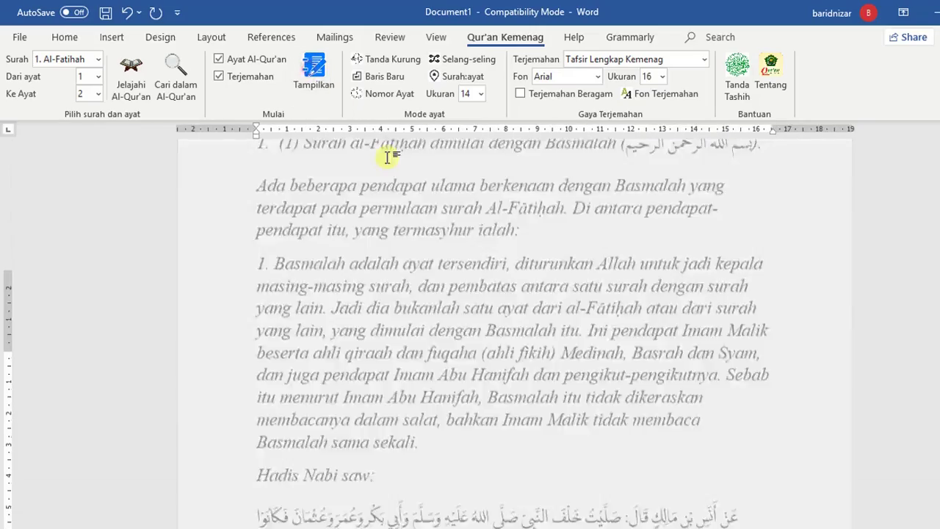
scroll(415, 384, "up", 10)
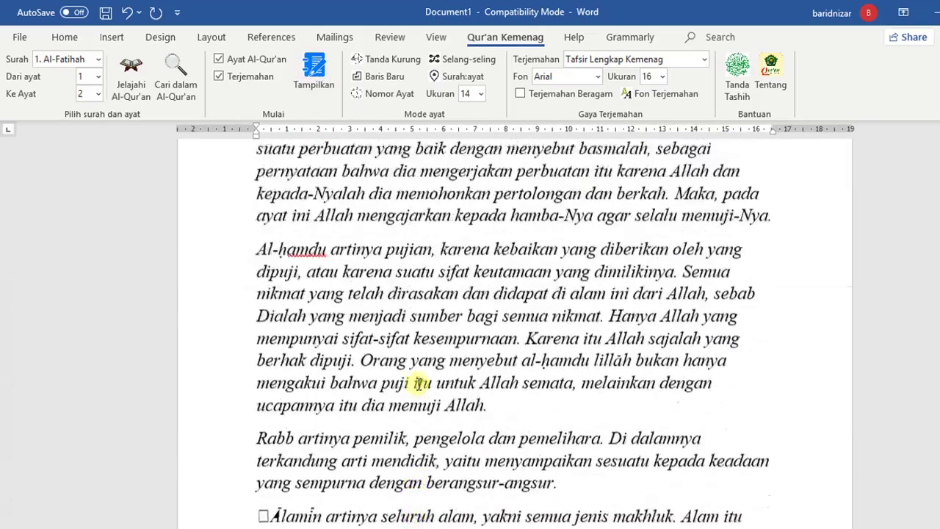
scroll(416, 383, "up", 15)
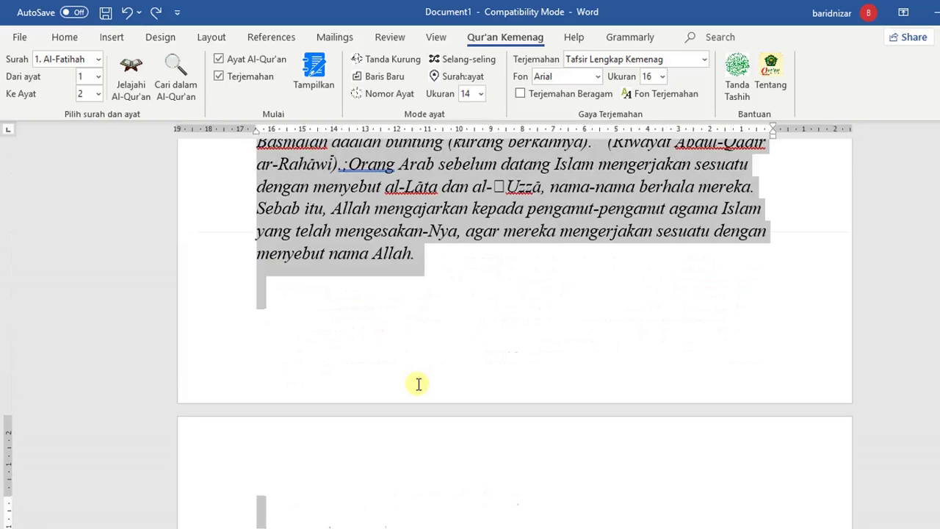
key("Delete")
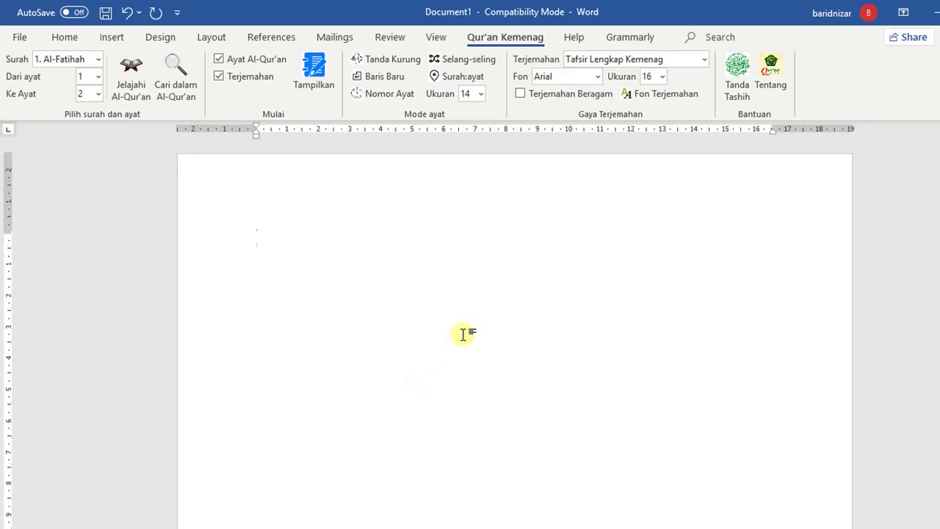